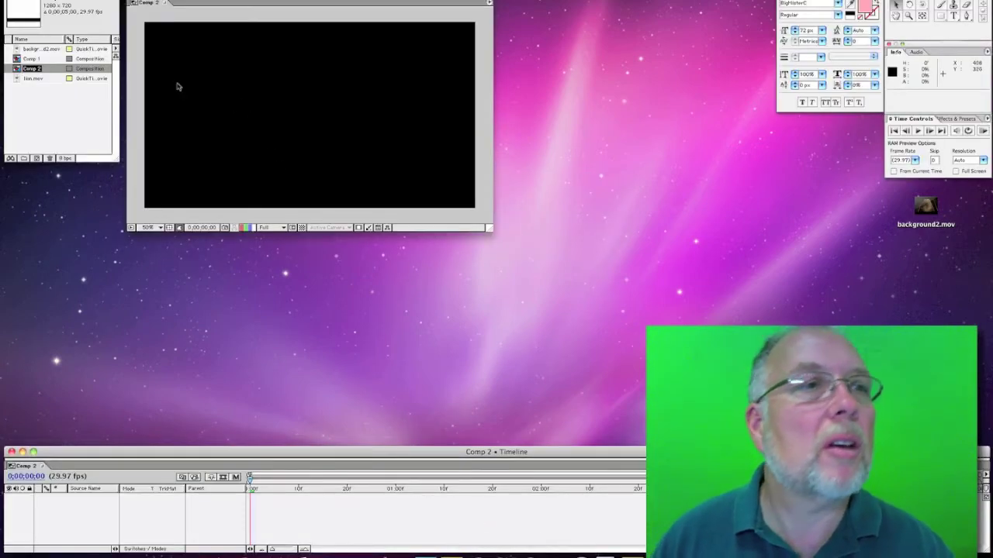
# Preview the background2.mov and lion.mov footage clips
pyautogui.doubleClick(25, 49)
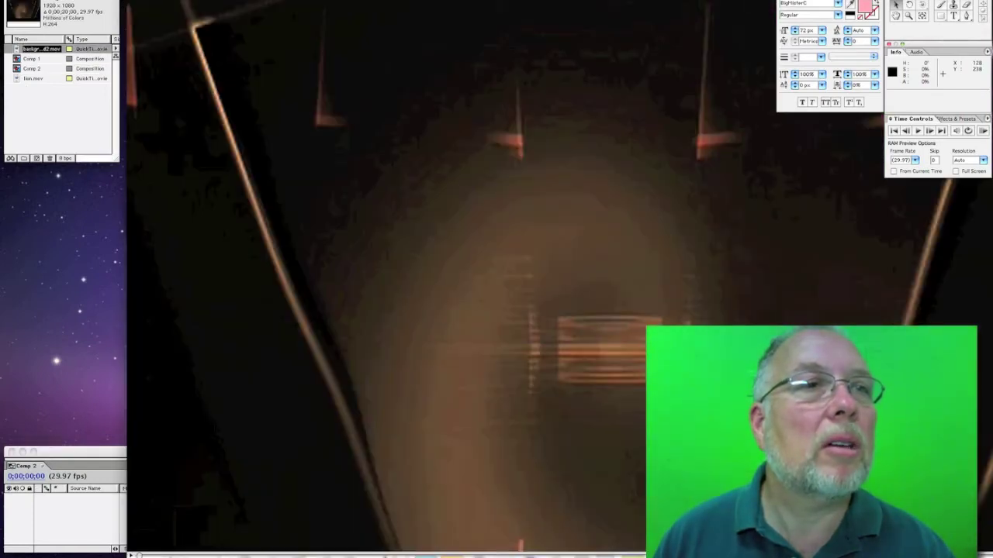
pyautogui.press('super+w')
pyautogui.doubleClick(16, 81)
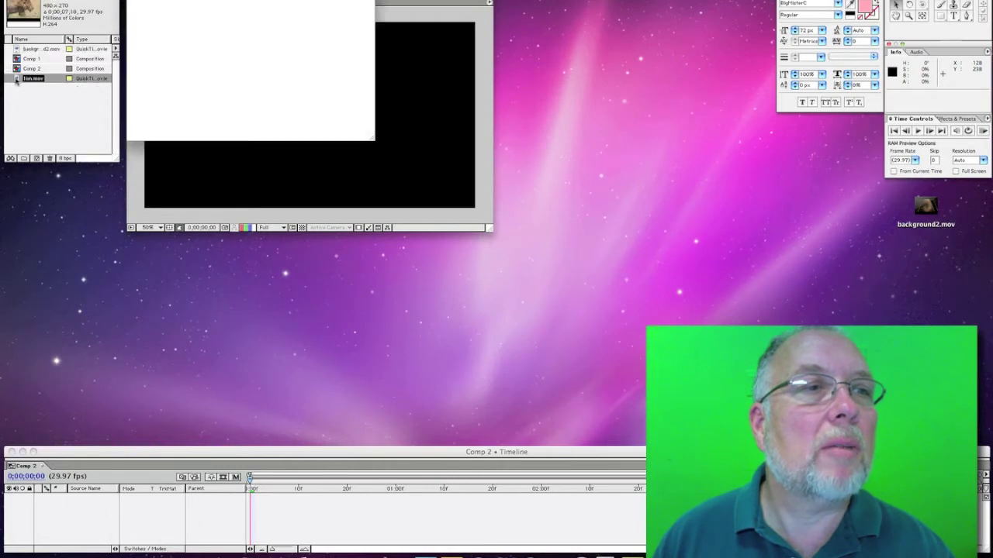
pyautogui.press('super+w')
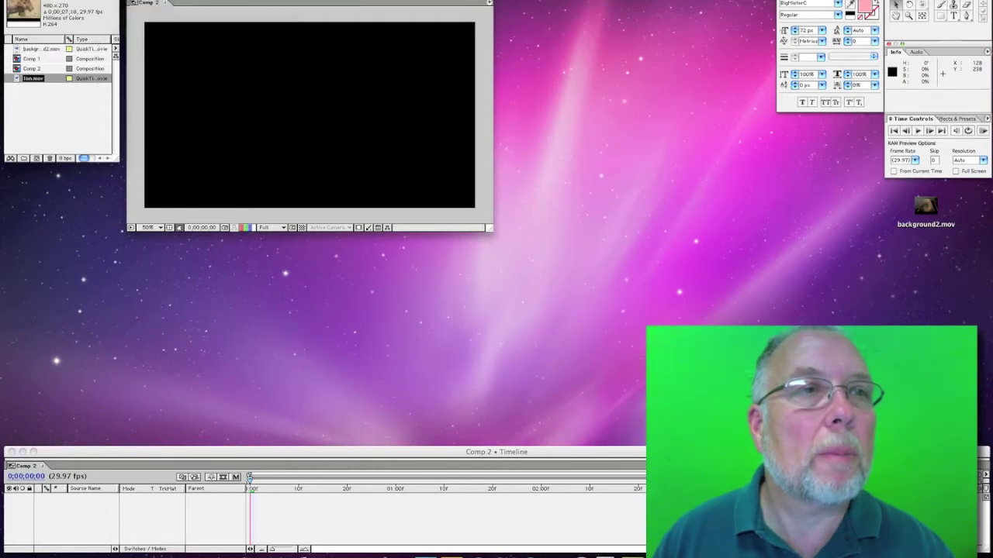
# Add background2.mov to Comp 2 and shrink it to fit the frame, viewing at 25%
pyautogui.moveTo(16, 48); pyautogui.dragTo(249, 513)
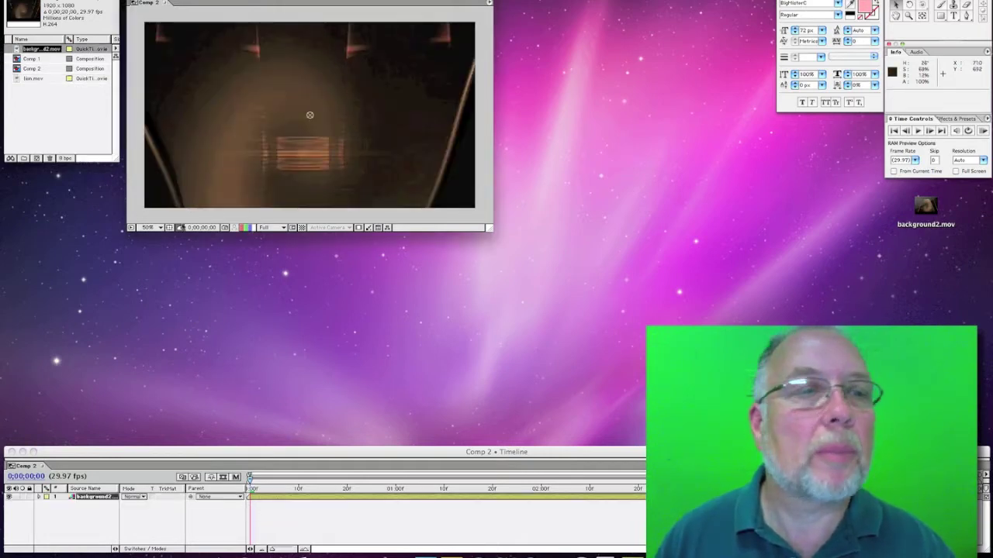
pyautogui.click(161, 227)
pyautogui.click(163, 206)
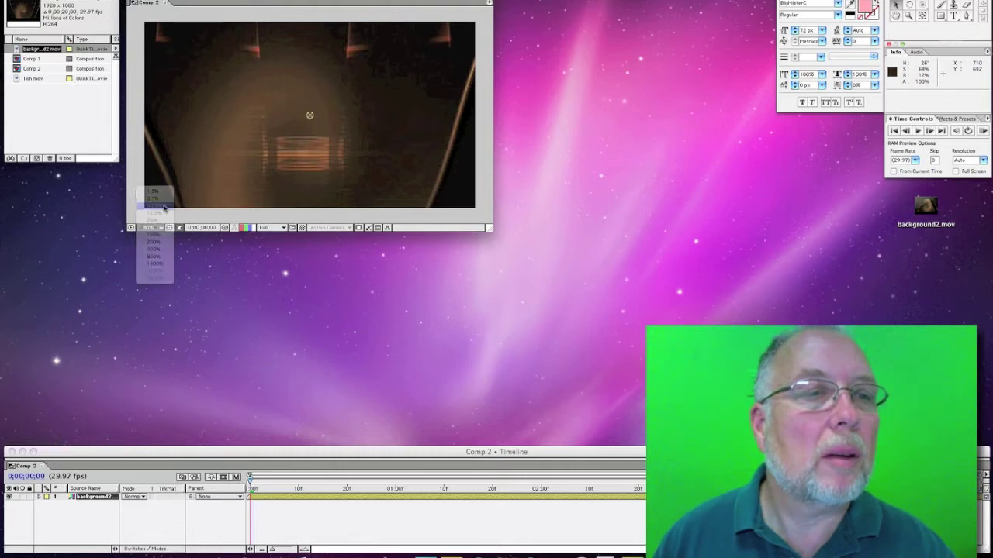
pyautogui.moveTo(341, 136); pyautogui.dragTo(332, 132)
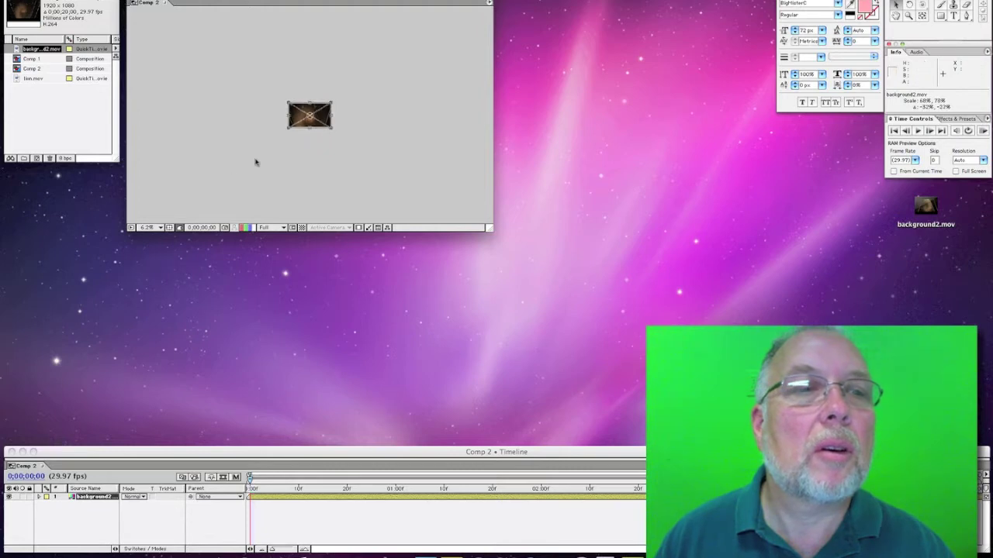
pyautogui.click(148, 227)
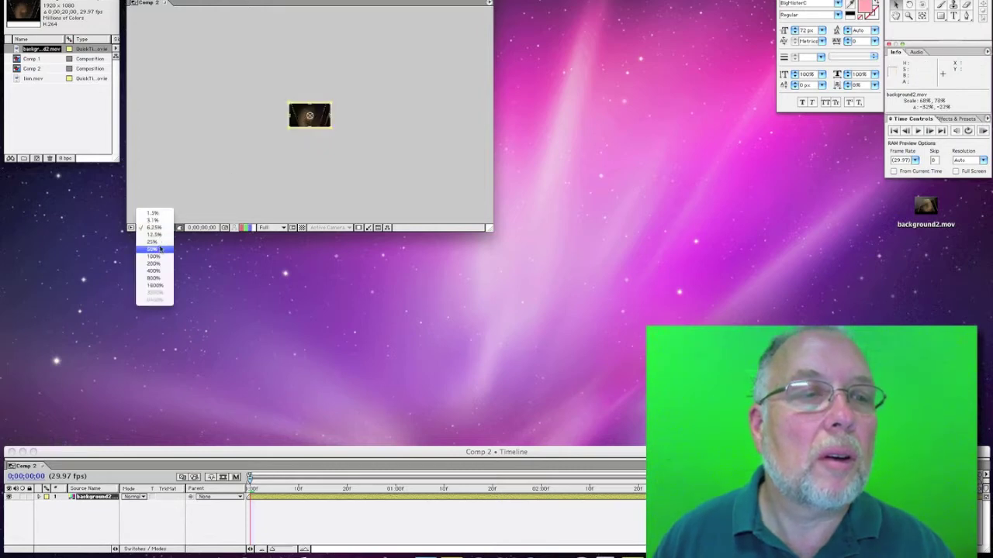
pyautogui.click(161, 242)
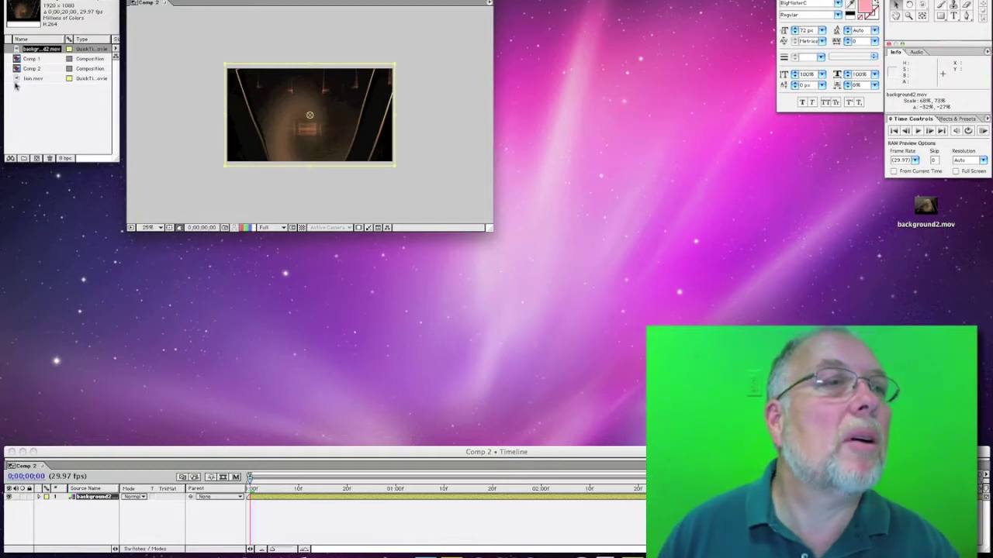
# Place lion.mov above background2 and enlarge it to about 260% to fill the frame
pyautogui.moveTo(17, 79); pyautogui.dragTo(310, 118)
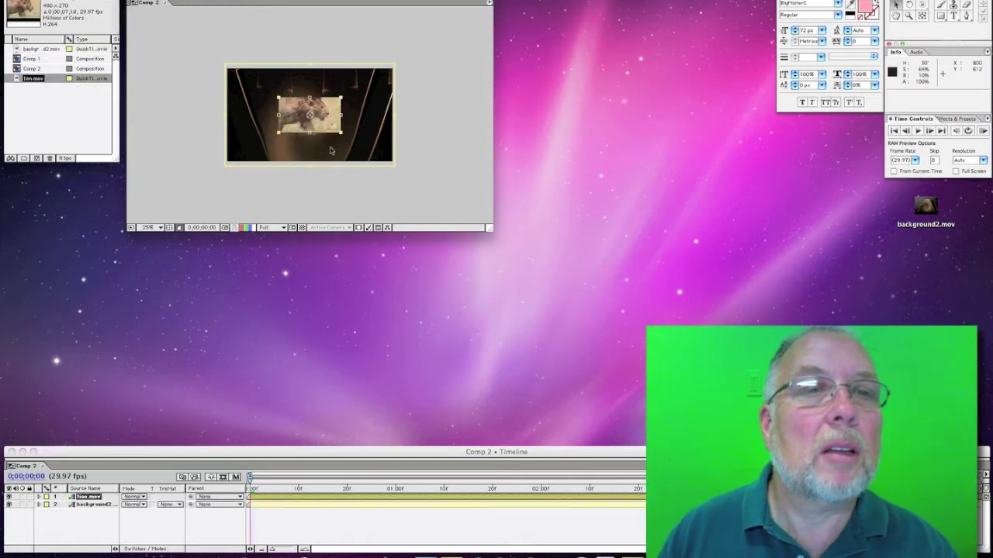
pyautogui.moveTo(341, 133); pyautogui.dragTo(393, 163)
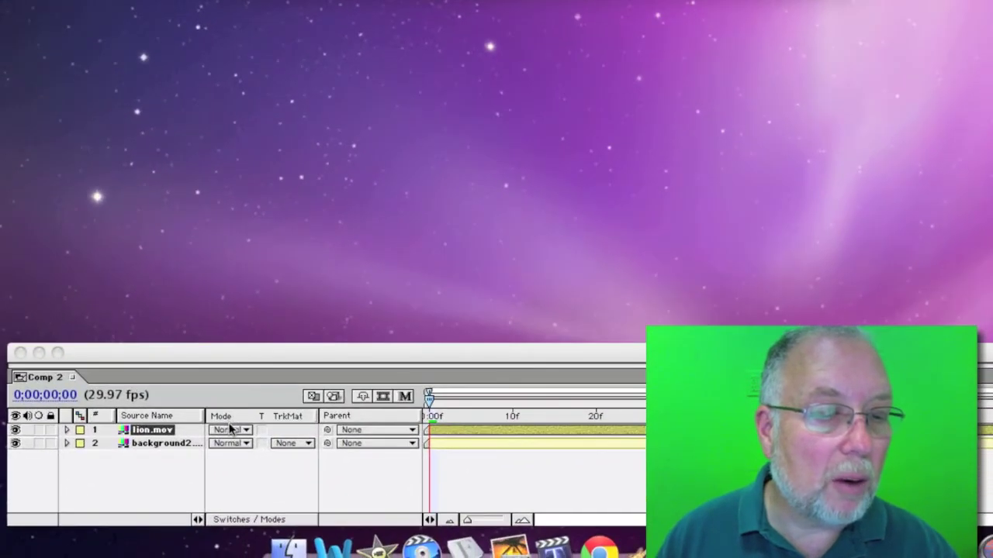
# Show the Modes column and set the lion layer's blend mode to Difference
pyautogui.click(255, 521)
pyautogui.click(256, 521)
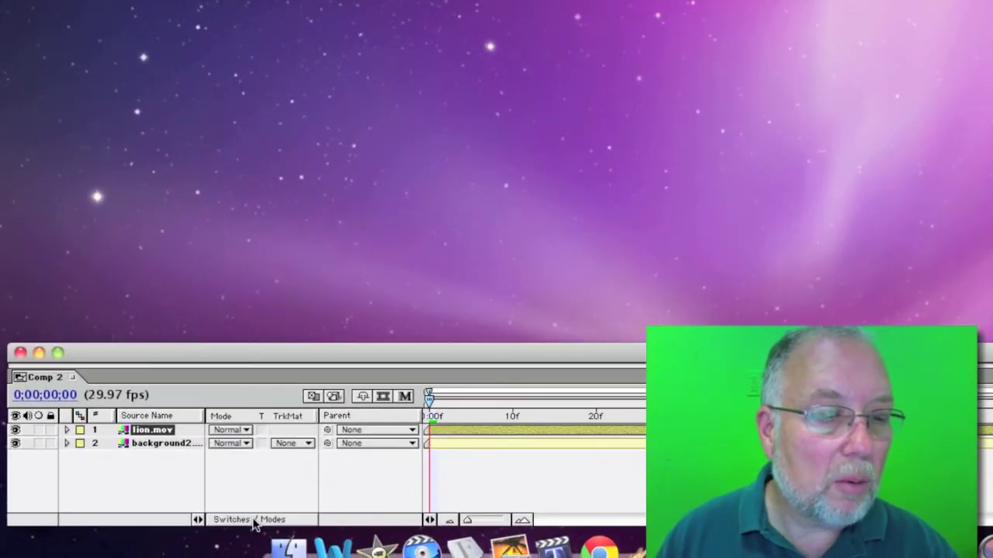
pyautogui.click(256, 521)
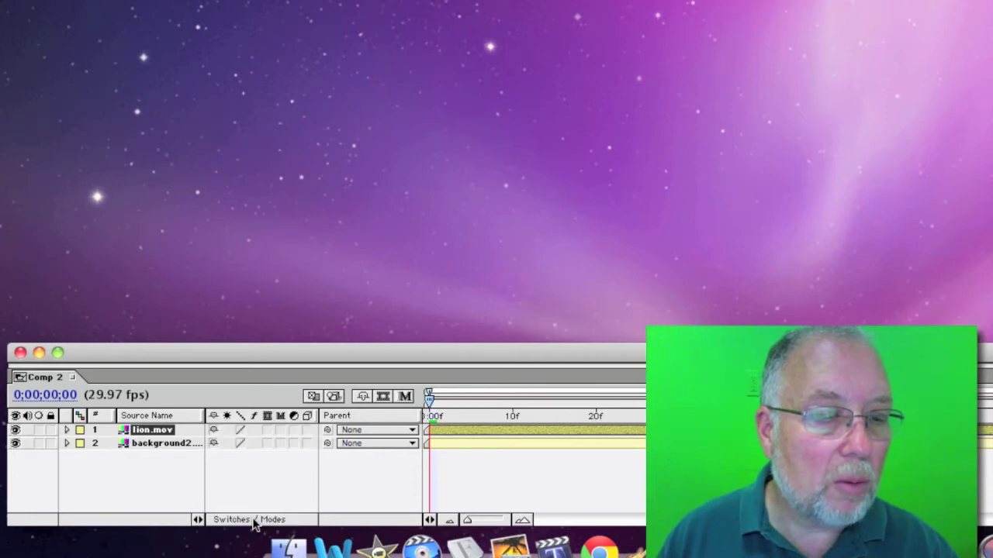
pyautogui.click(255, 521)
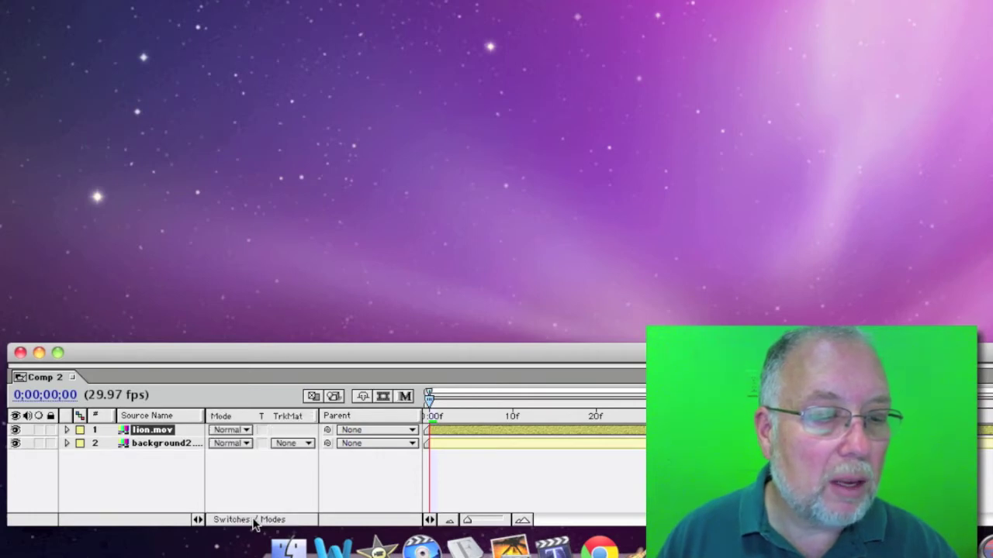
pyautogui.click(245, 432)
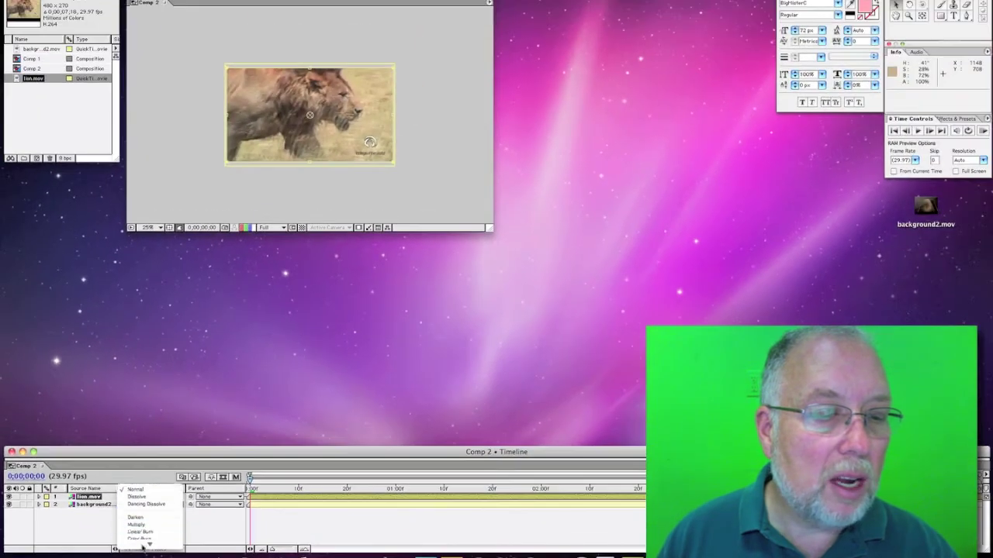
pyautogui.moveTo(143, 546)
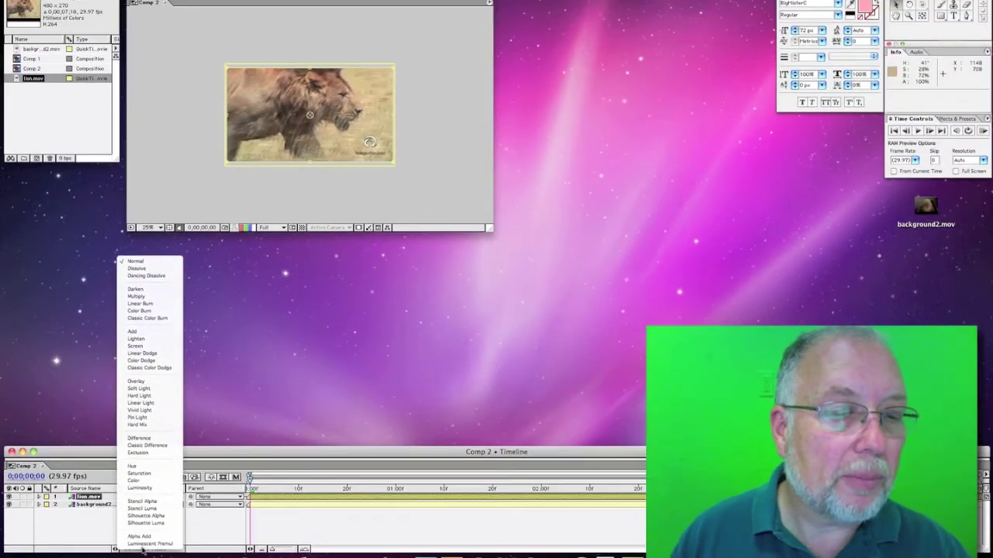
pyautogui.click(144, 442)
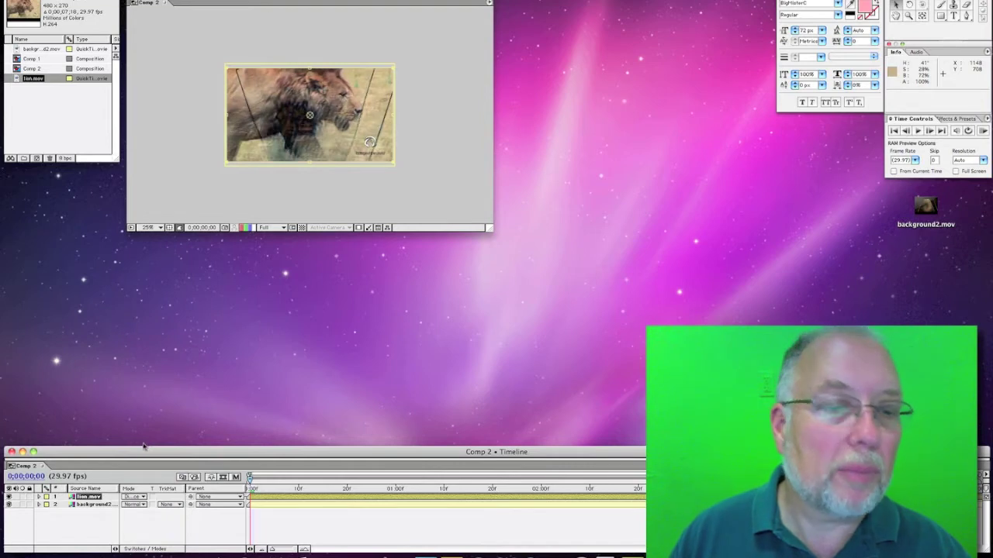
# Try Lighten, Darken and Multiply on the lion layer, ending on Overlay
pyautogui.click(134, 502)
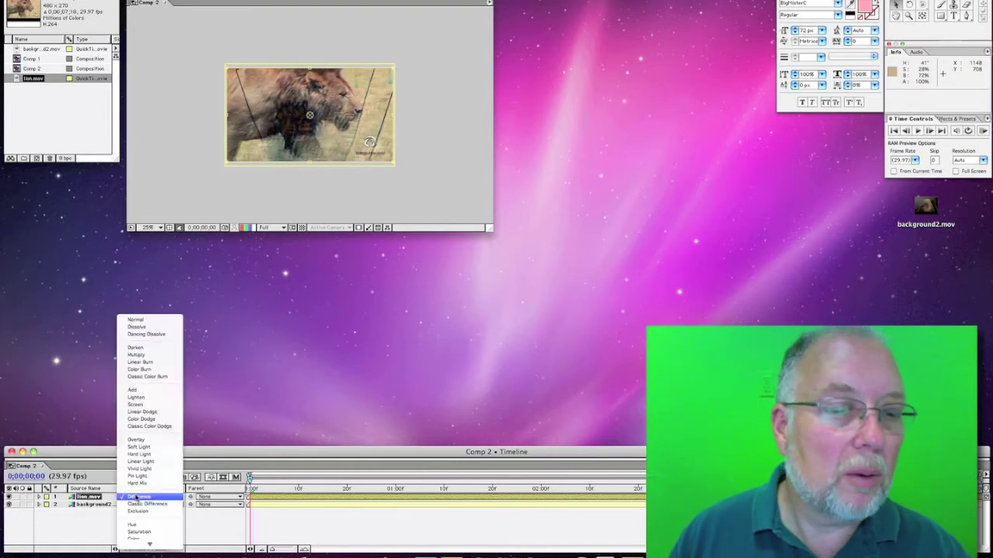
pyautogui.click(143, 399)
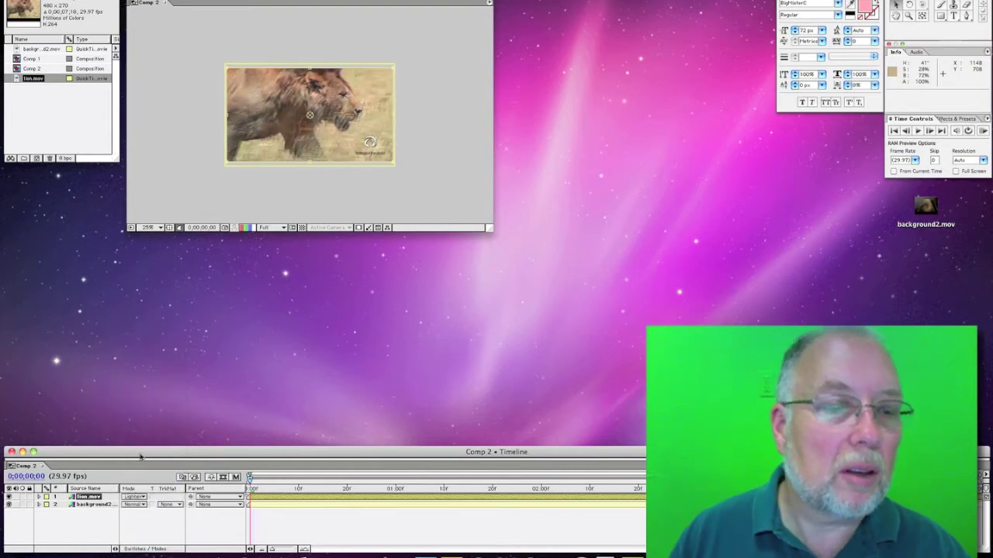
pyautogui.click(138, 497)
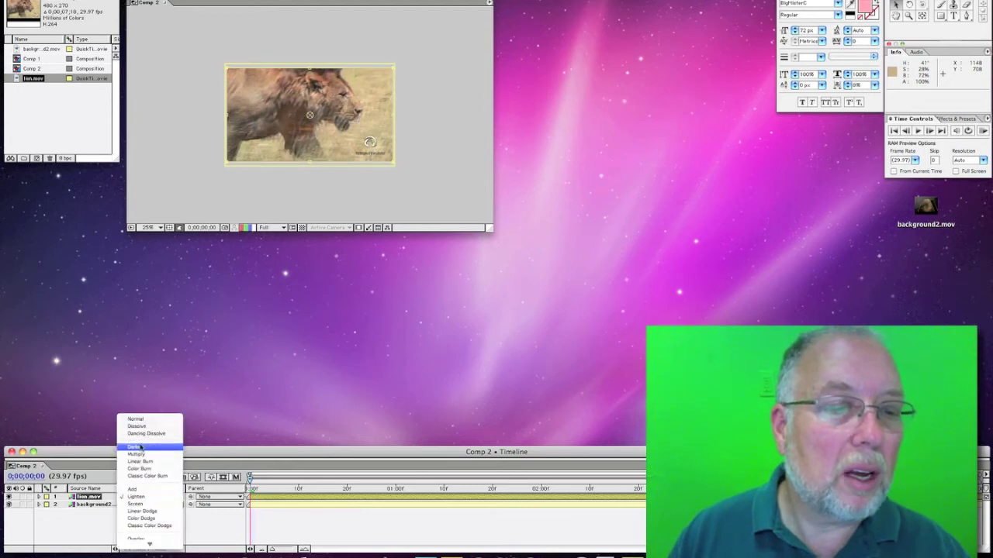
pyautogui.click(141, 447)
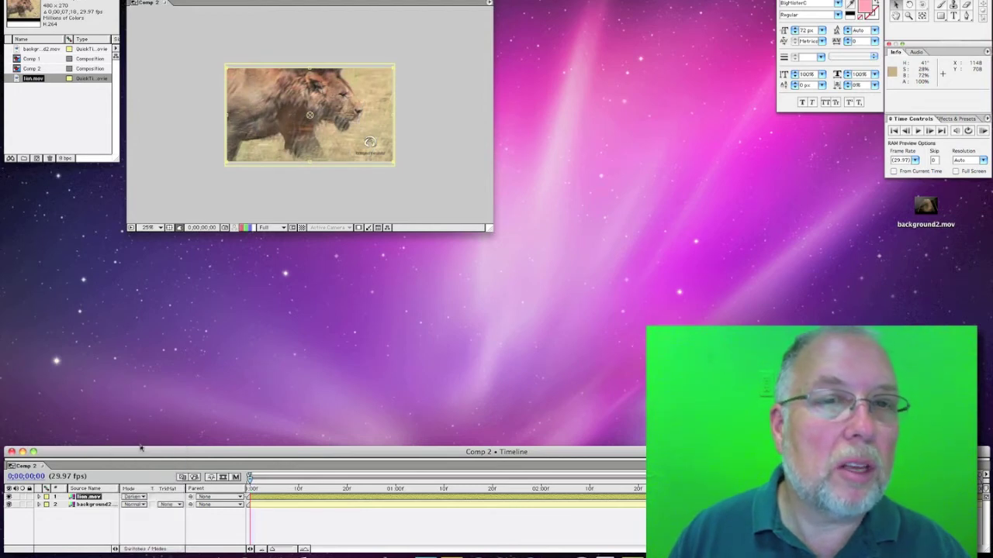
pyautogui.click(137, 497)
pyautogui.click(141, 505)
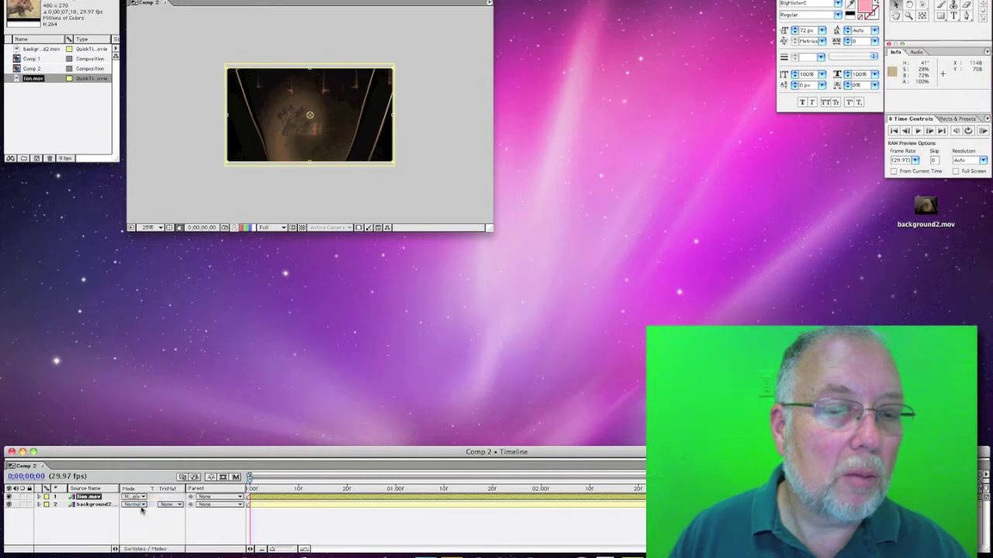
pyautogui.click(143, 497)
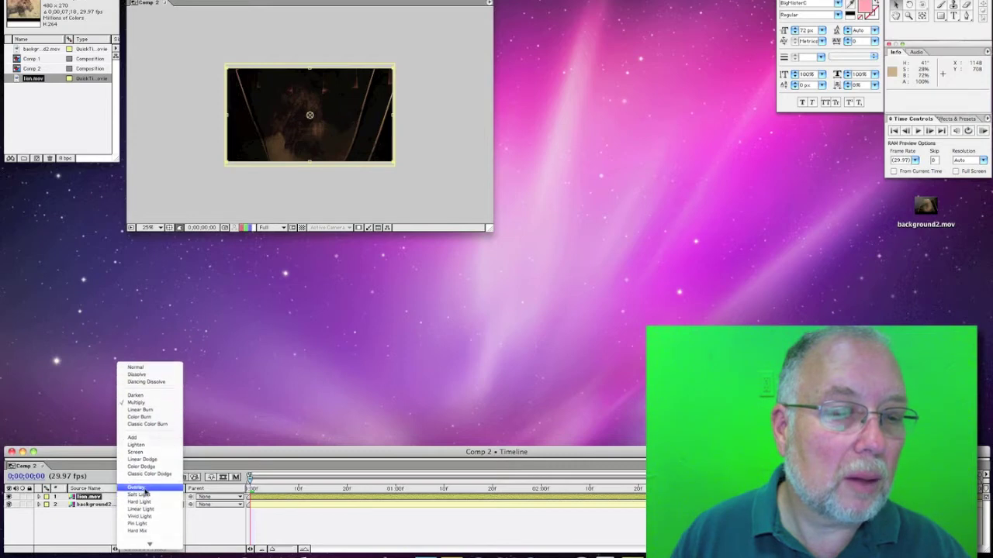
pyautogui.click(144, 489)
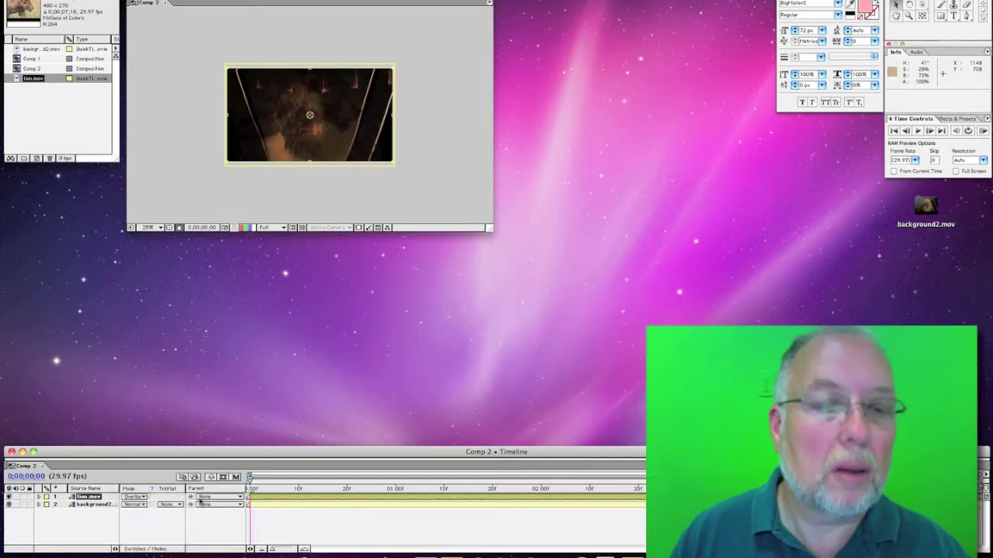
# At 0;00;00;11, try Soft Light on the lion layer, then switch it to Pin Light
pyautogui.moveTo(264, 478); pyautogui.dragTo(318, 484)
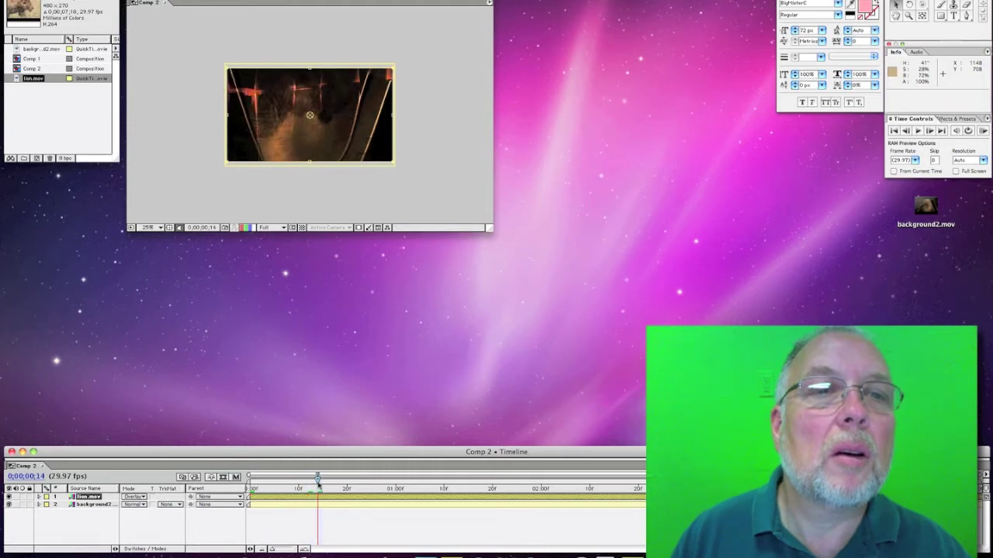
pyautogui.click(142, 497)
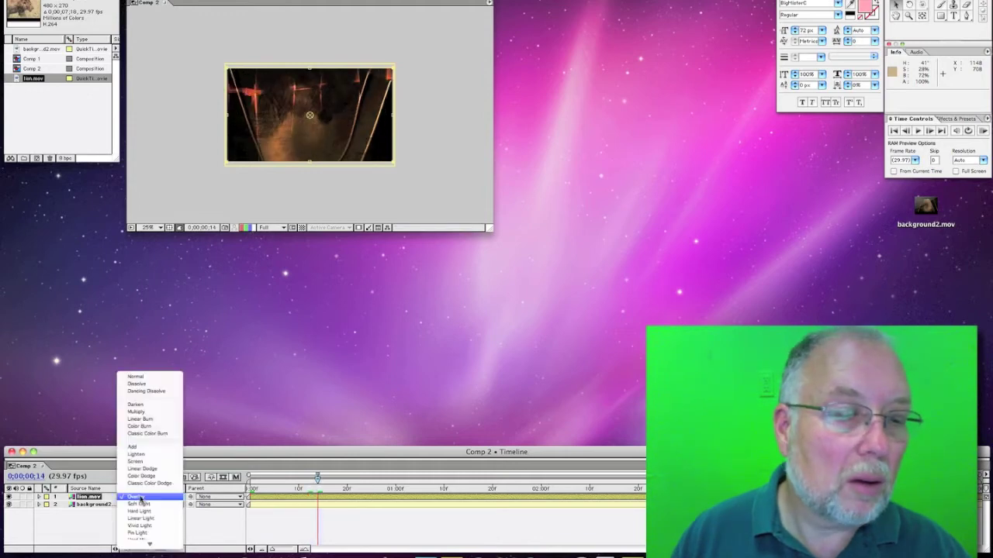
pyautogui.click(140, 504)
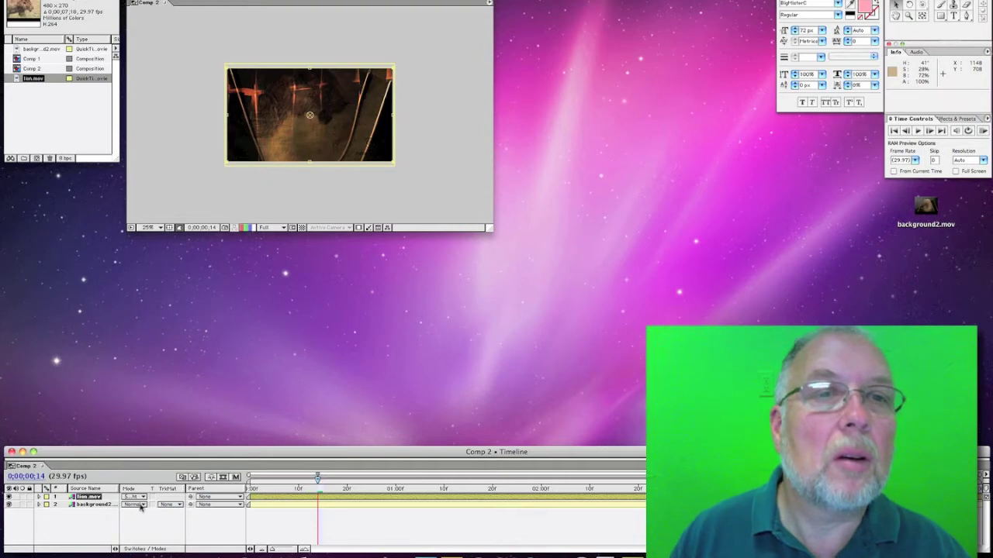
pyautogui.click(143, 497)
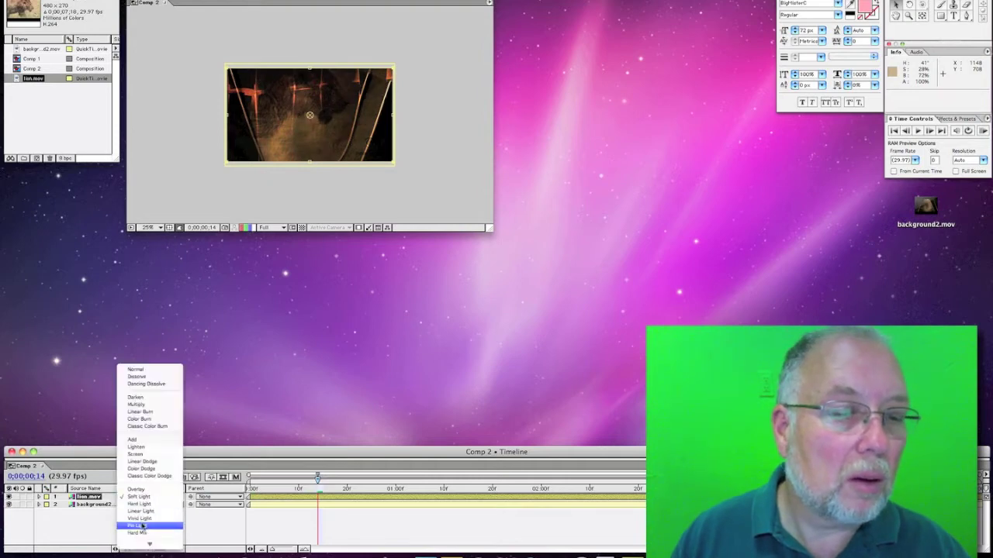
pyautogui.click(145, 518)
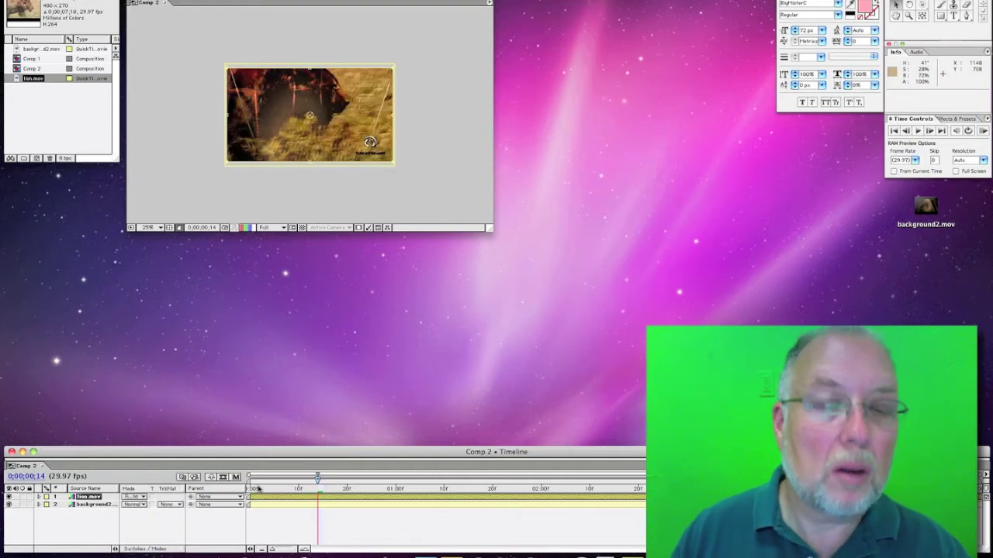
# Preview the Pin Light blend at early frames, 0;00;01;19 and 0;00;01;26, then reselect lion.mov
pyautogui.moveTo(274, 487); pyautogui.dragTo(390, 487)
pyautogui.click(487, 487)
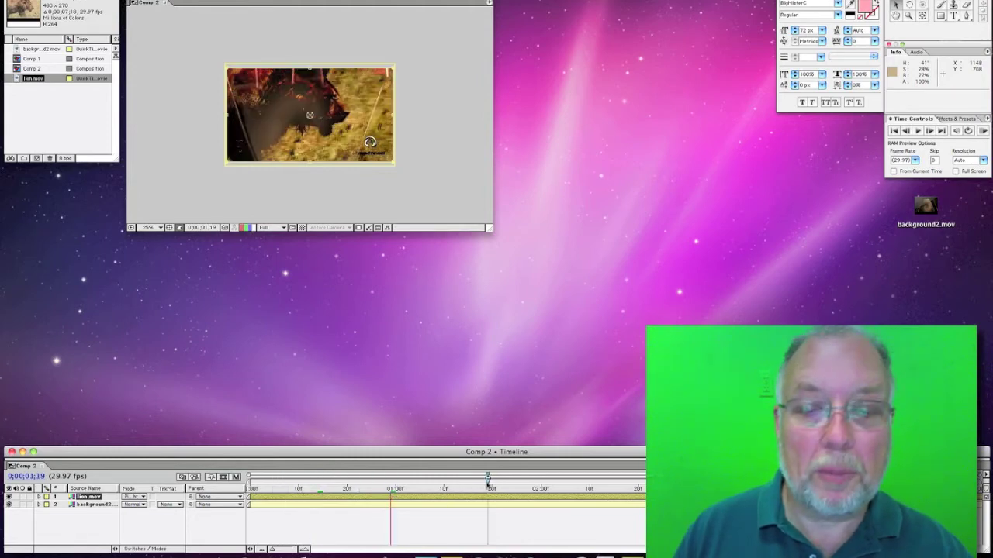
pyautogui.click(522, 487)
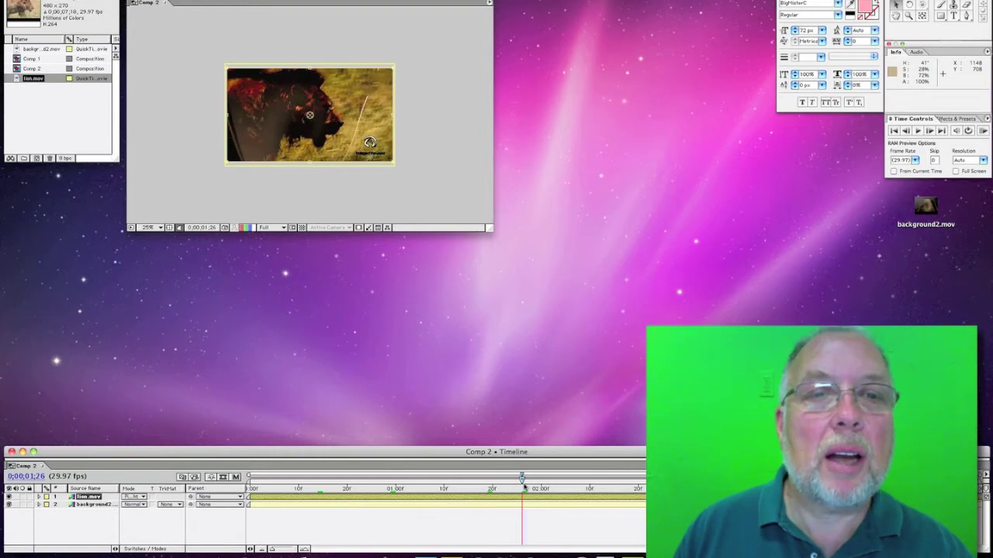
pyautogui.click(396, 169)
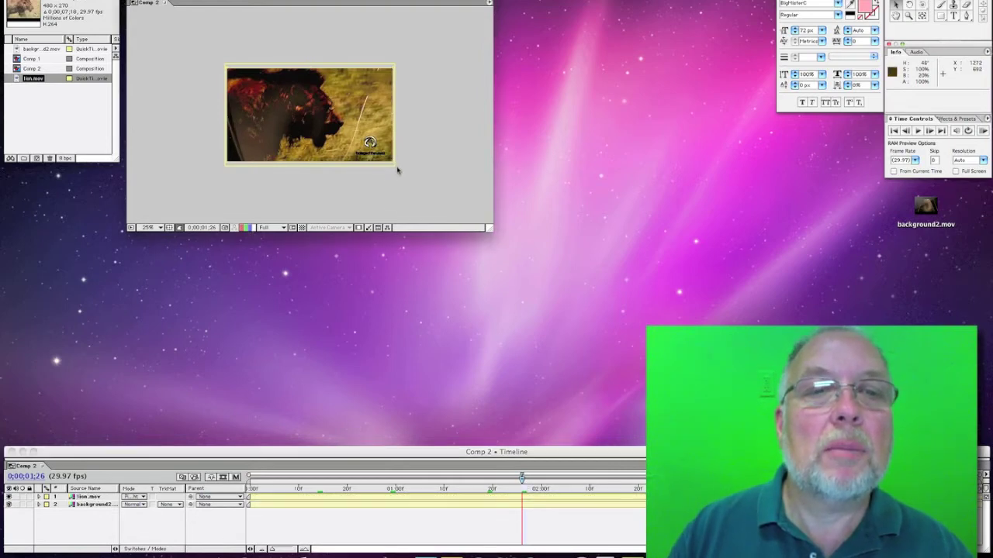
pyautogui.click(94, 497)
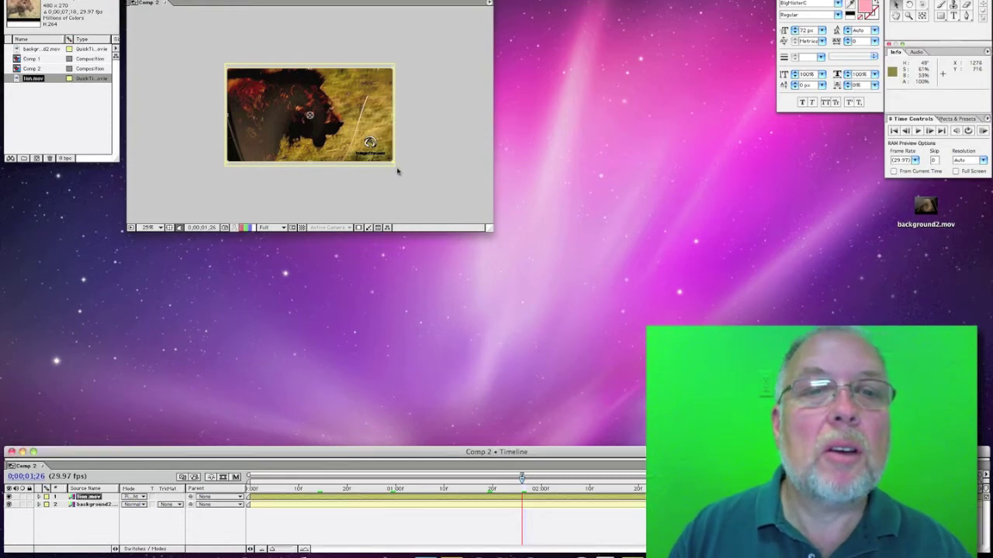
# Scale background2.mov to about 68% and enlarge lion.mov past the frame edges, previewing early frames
pyautogui.moveTo(396, 171); pyautogui.dragTo(413, 185)
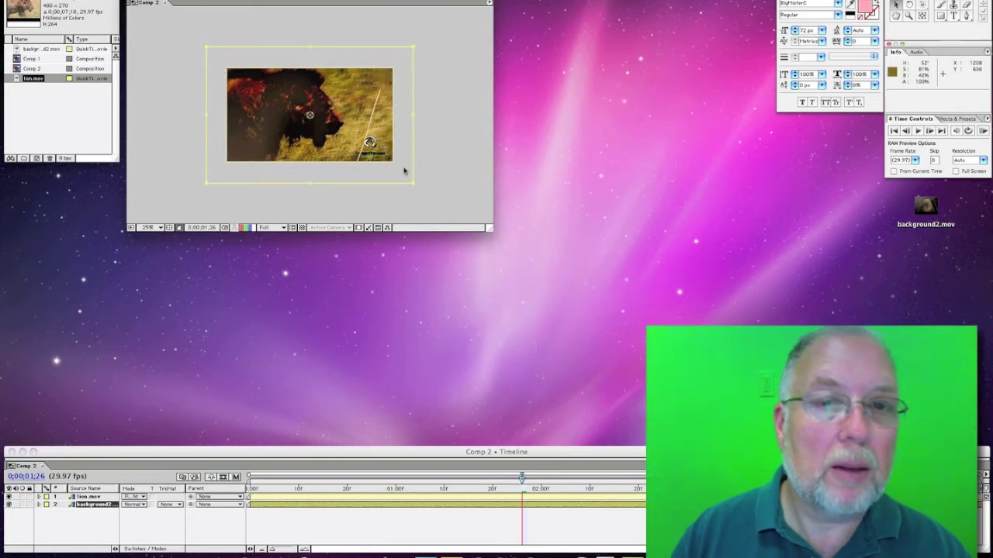
pyautogui.moveTo(413, 185); pyautogui.dragTo(395, 163)
pyautogui.click(96, 497)
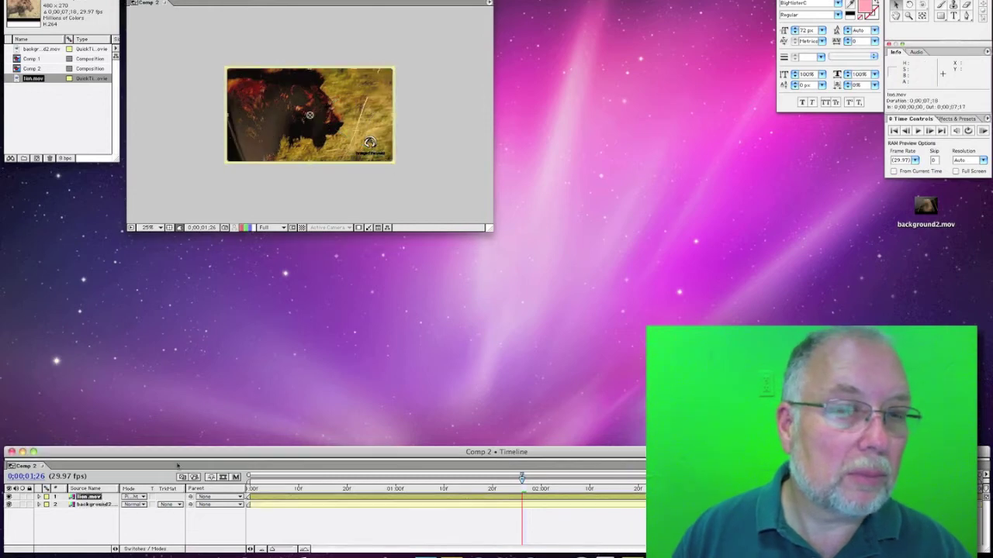
pyautogui.moveTo(394, 163)
pyautogui.mouseDown()
pyautogui.moveTo(416, 187)
pyautogui.moveTo(393, 168)
pyautogui.mouseUp()
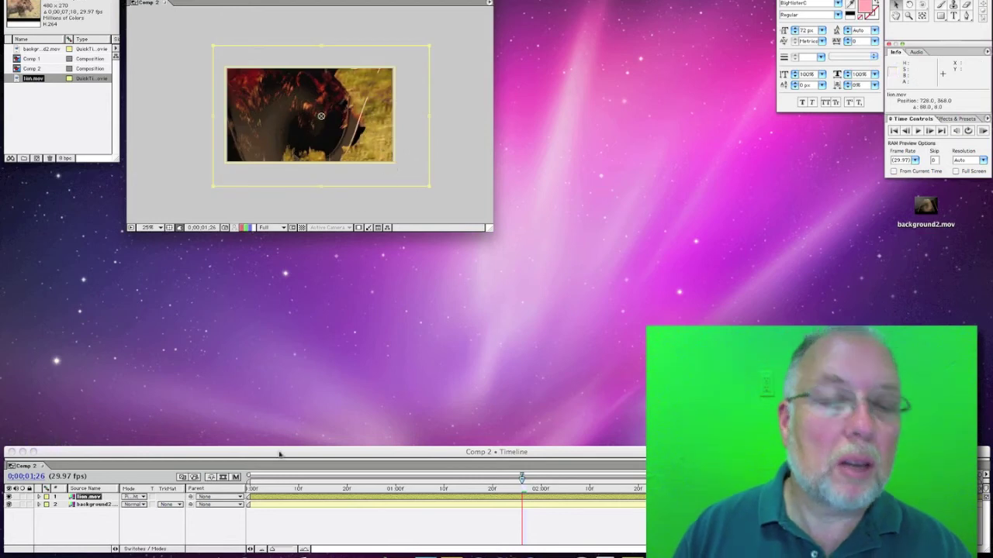
pyautogui.moveTo(264, 479); pyautogui.dragTo(368, 487)
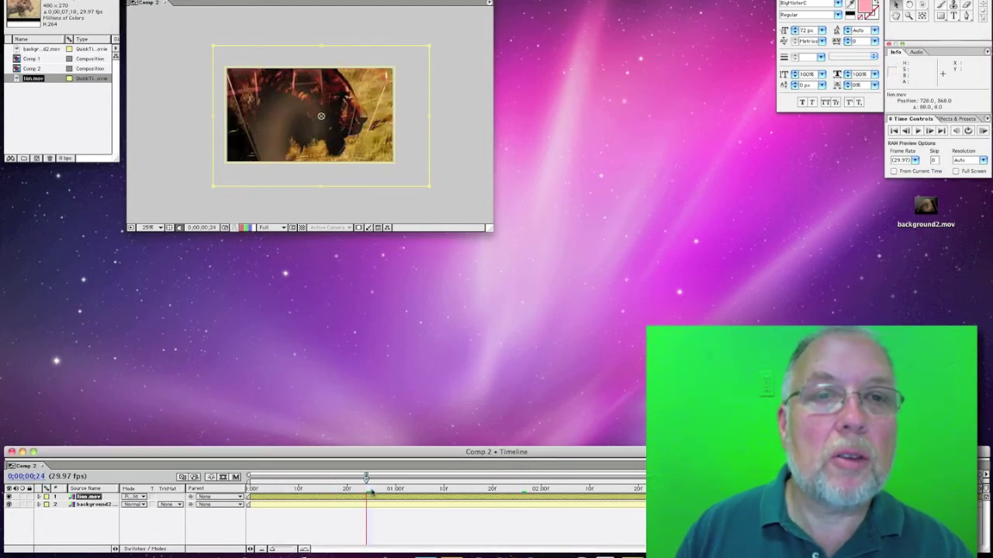
pyautogui.moveTo(371, 492); pyautogui.dragTo(248, 488)
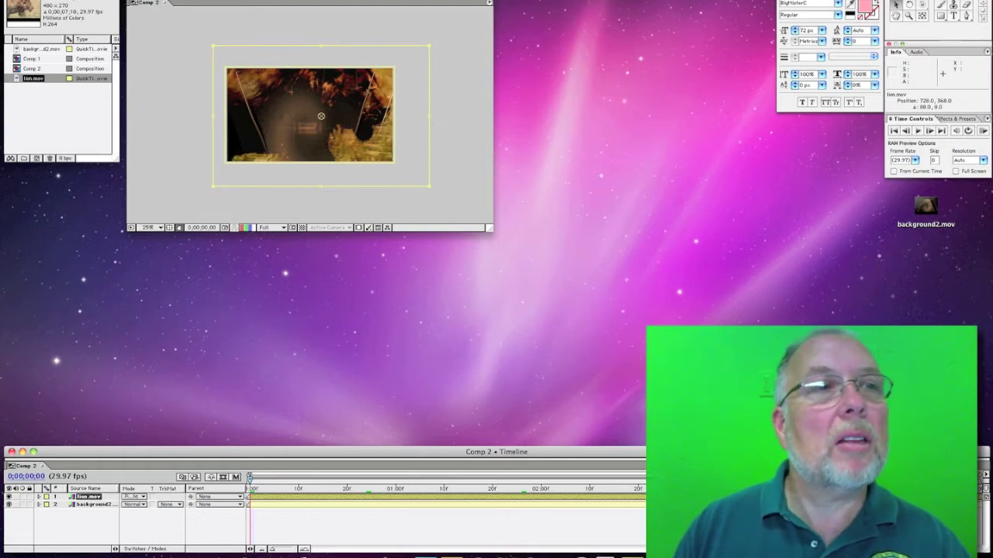
# Import TITLE.psd from the Desktop as footage with merged layers
pyautogui.click(99, 2)
pyautogui.moveTo(140, 88)
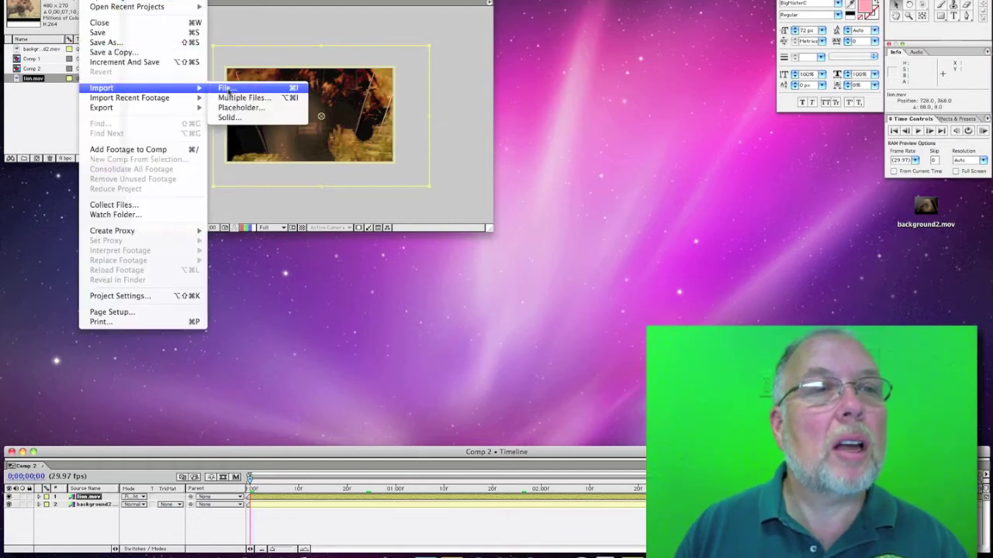
pyautogui.click(233, 89)
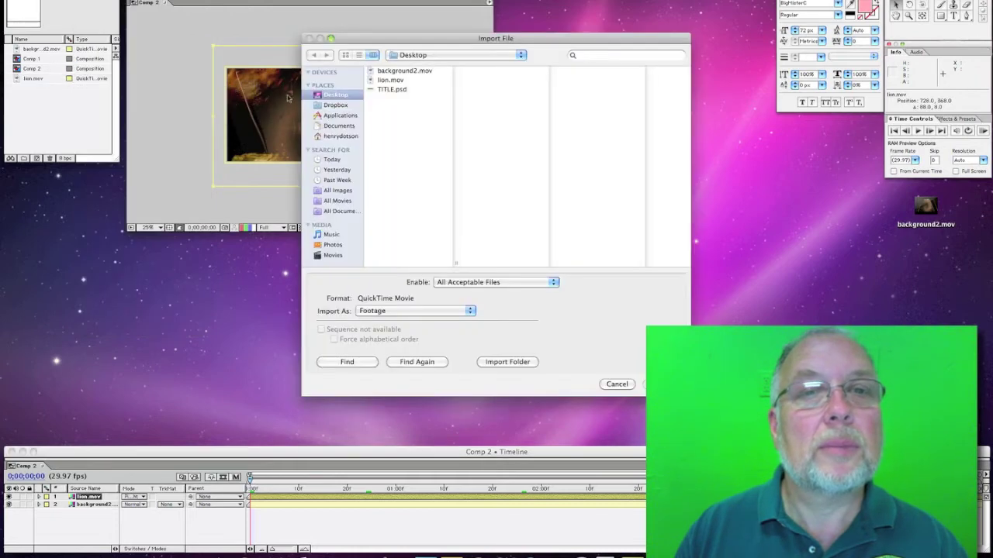
pyautogui.click(392, 89)
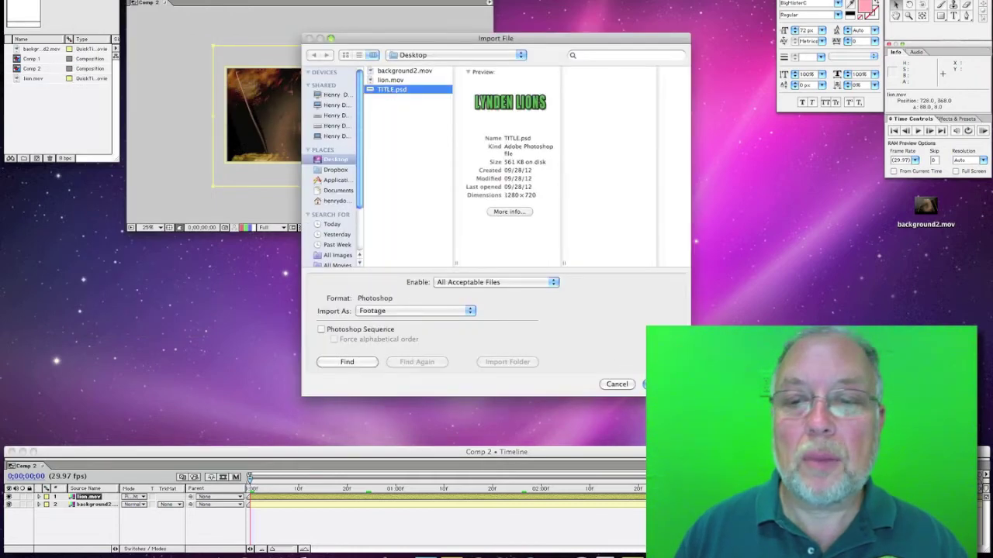
pyautogui.click(656, 384)
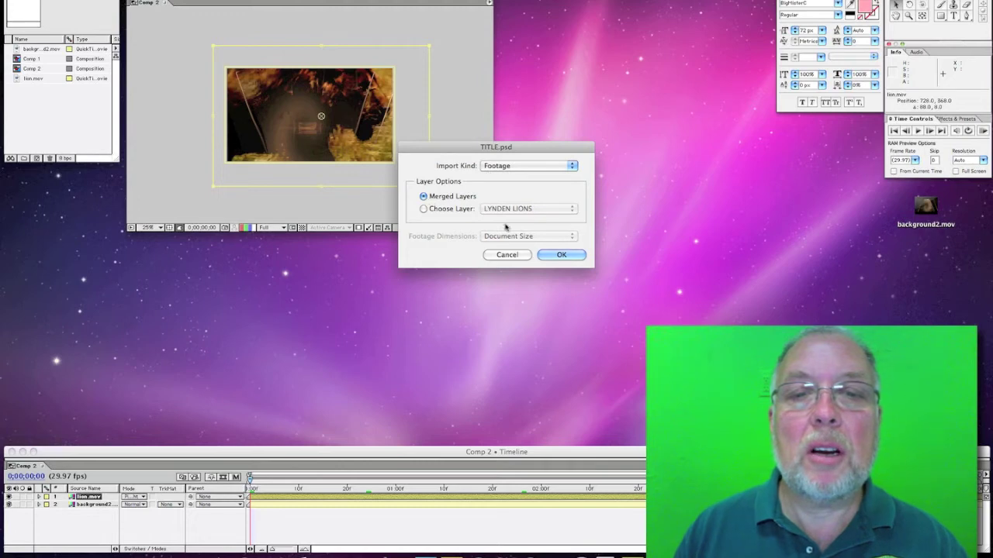
pyautogui.click(557, 255)
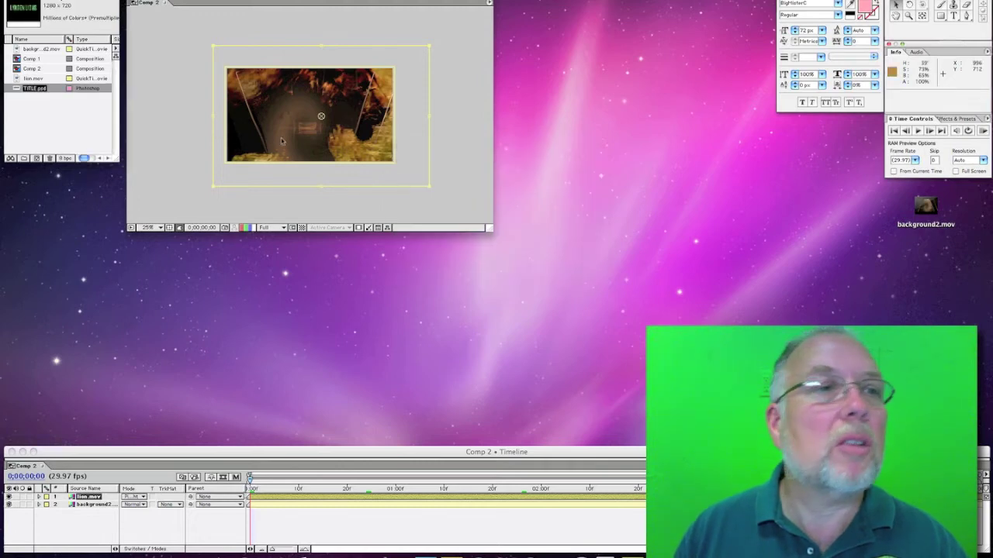
# Place TITLE.psd as the top layer of Comp 2, nudge the LYNDEN LIONS title lower, and select background2.mov
pyautogui.moveTo(17, 91); pyautogui.dragTo(248, 498)
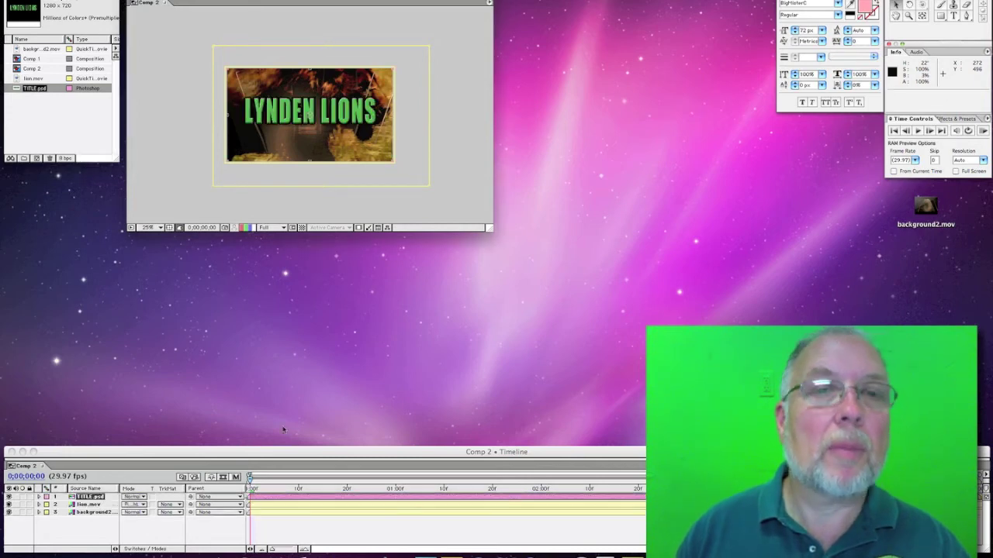
pyautogui.moveTo(341, 117); pyautogui.dragTo(339, 124)
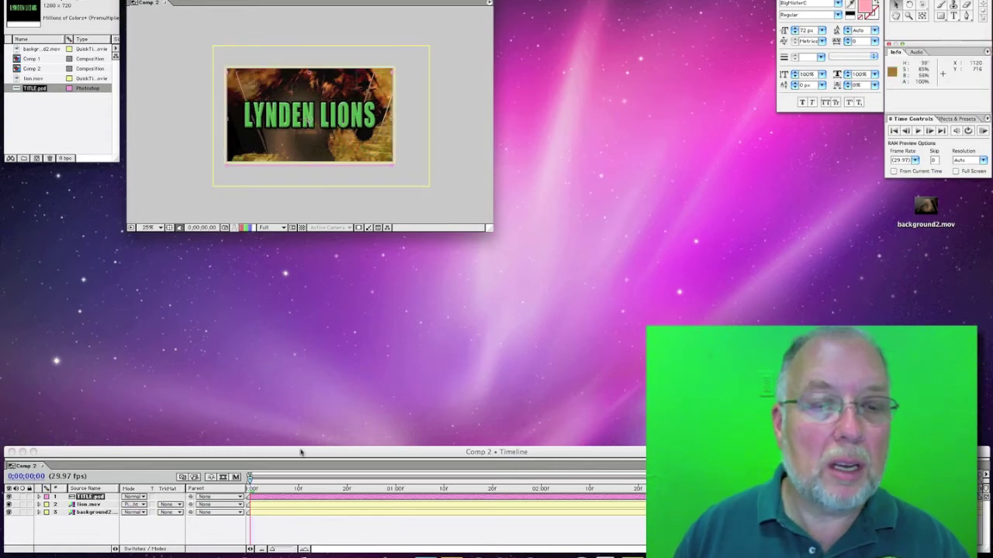
pyautogui.click(287, 513)
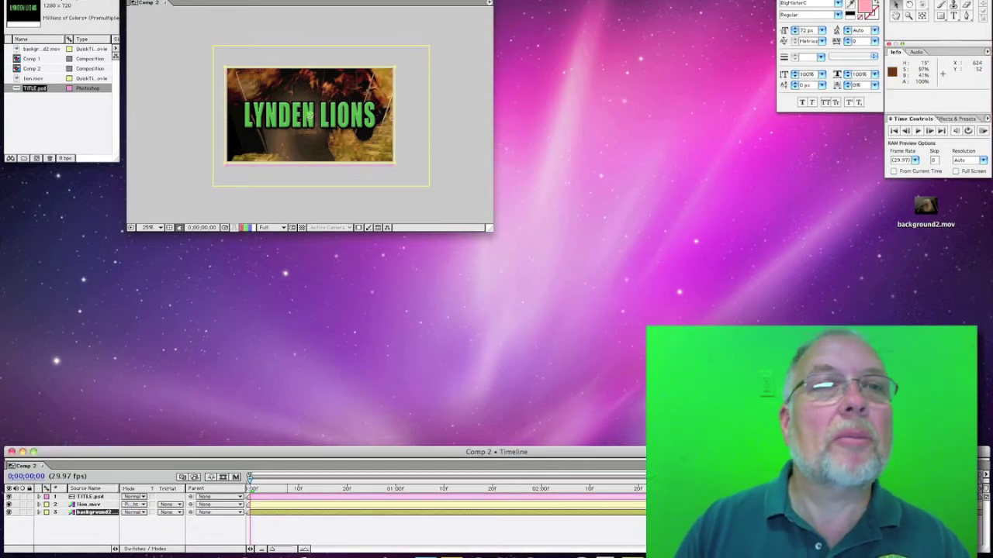
pyautogui.click(221, 1)
pyautogui.moveTo(224, 23)
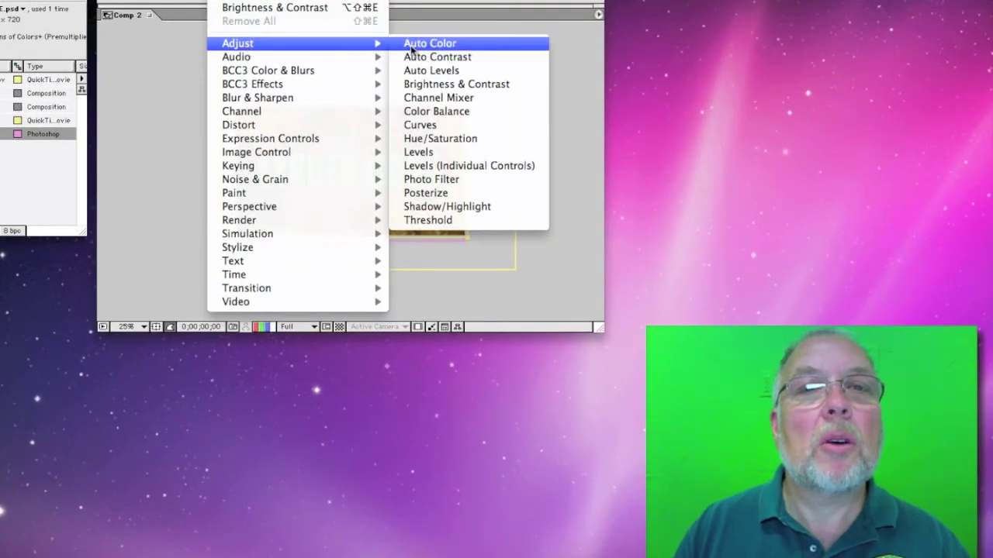
# Apply Color Balance to background2.mov, enlarge Effect Controls, and set Shadow Red Balance to -6.6
pyautogui.click(424, 114)
pyautogui.moveTo(427, 149); pyautogui.dragTo(790, 130)
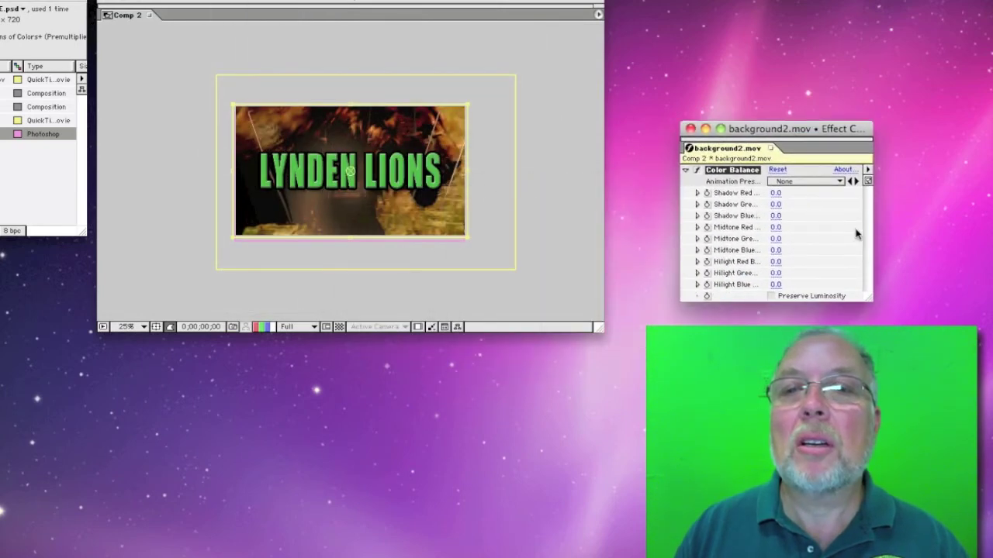
pyautogui.moveTo(871, 301); pyautogui.dragTo(992, 320)
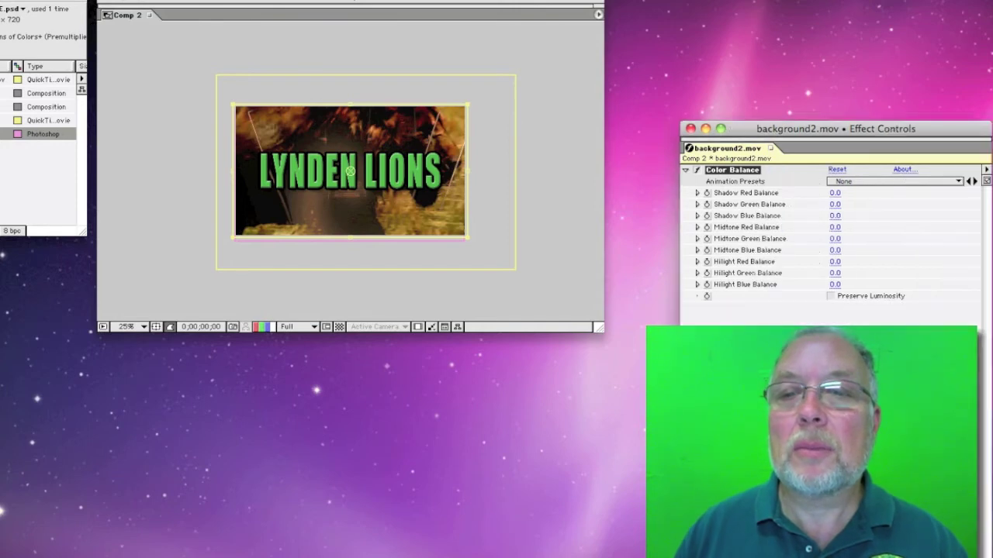
pyautogui.click(696, 192)
pyautogui.moveTo(876, 214); pyautogui.dragTo(906, 217)
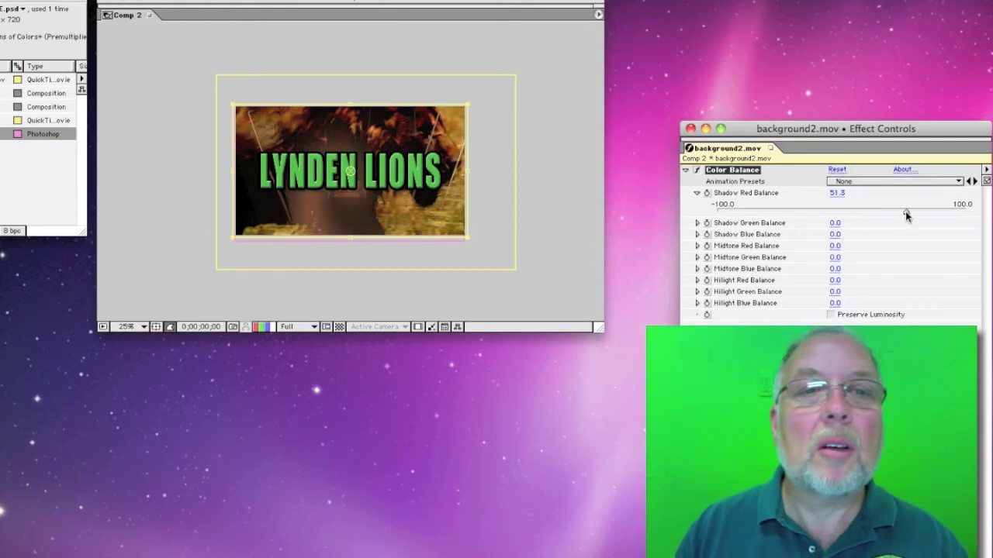
pyautogui.moveTo(906, 215); pyautogui.dragTo(835, 213)
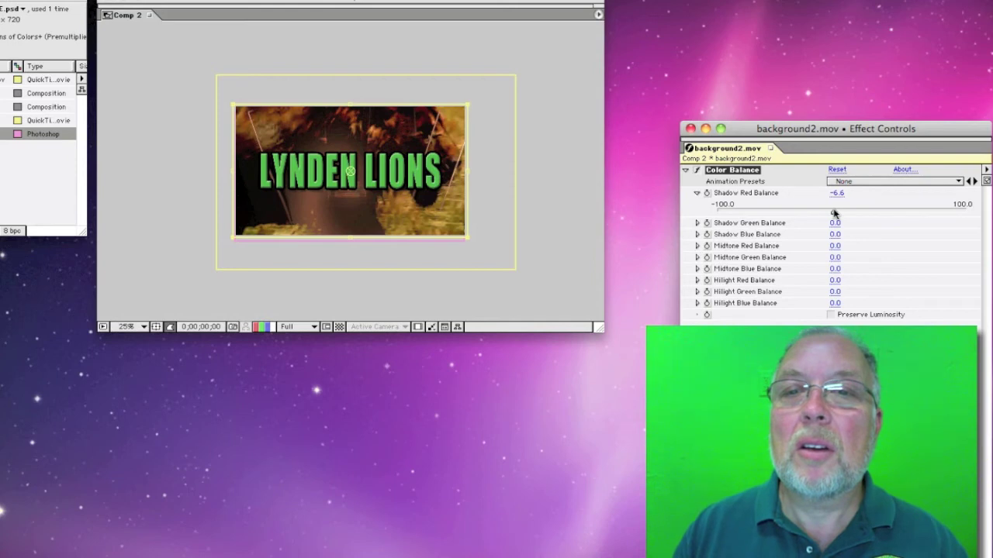
pyautogui.click(697, 193)
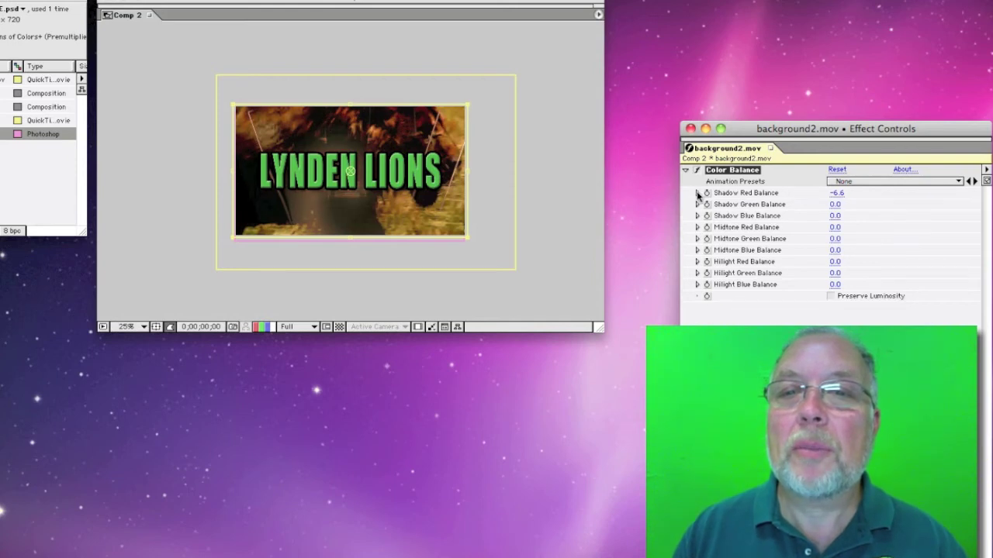
# Raise Hilight Blue and Shadow Green, set Hilight Green to -42.0 and Midtone Blue to -28.0
pyautogui.click(854, 185)
pyautogui.click(853, 183)
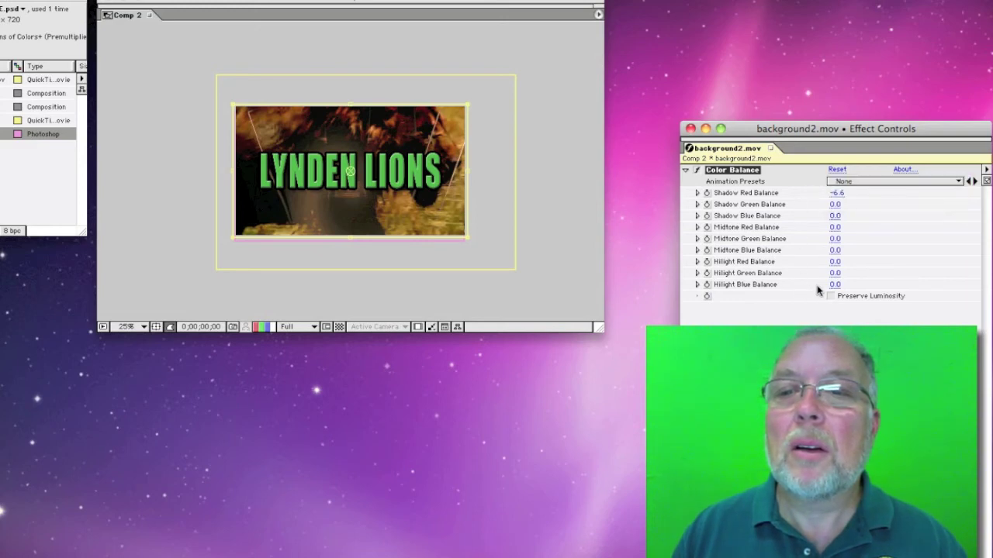
pyautogui.moveTo(834, 284); pyautogui.dragTo(880, 283)
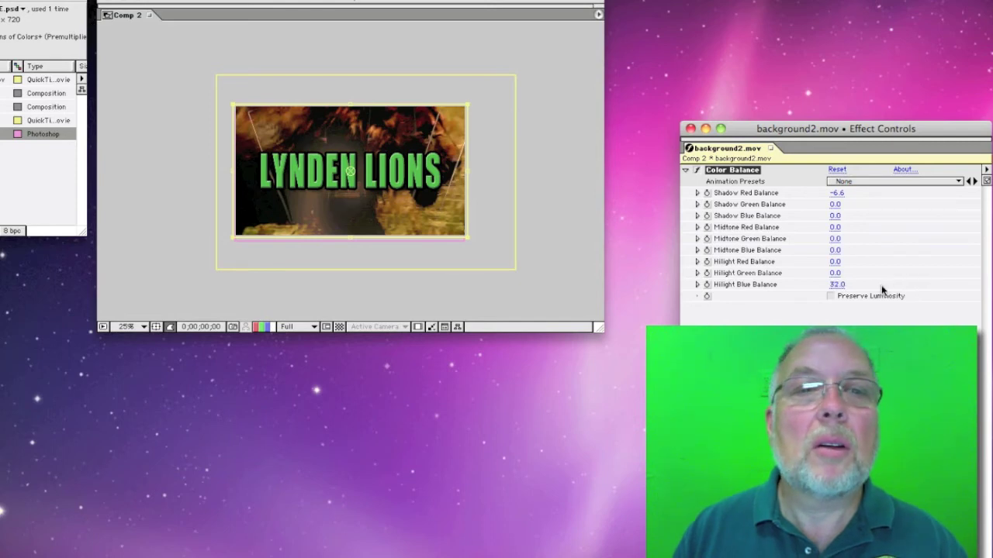
pyautogui.press('space')
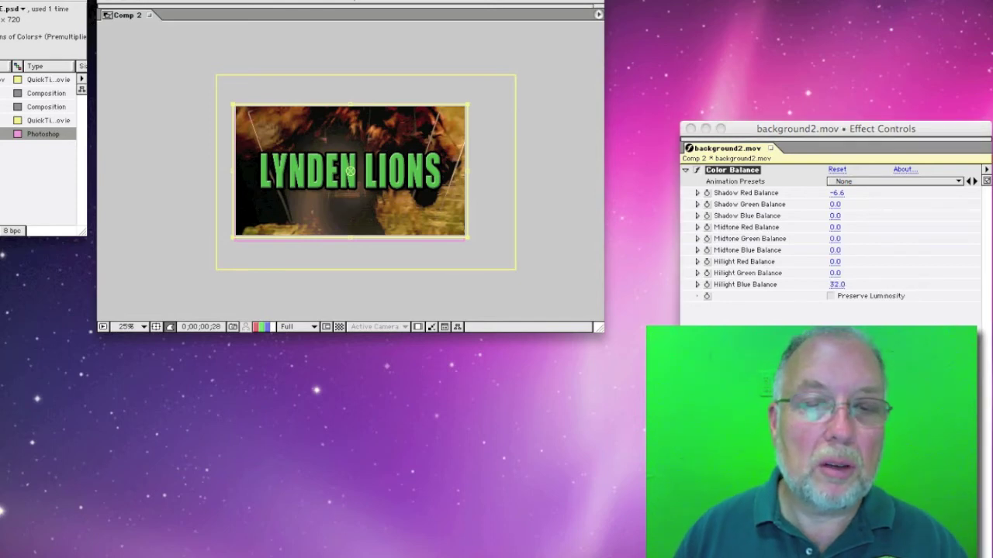
pyautogui.click(833, 272)
pyautogui.moveTo(832, 273); pyautogui.dragTo(803, 271)
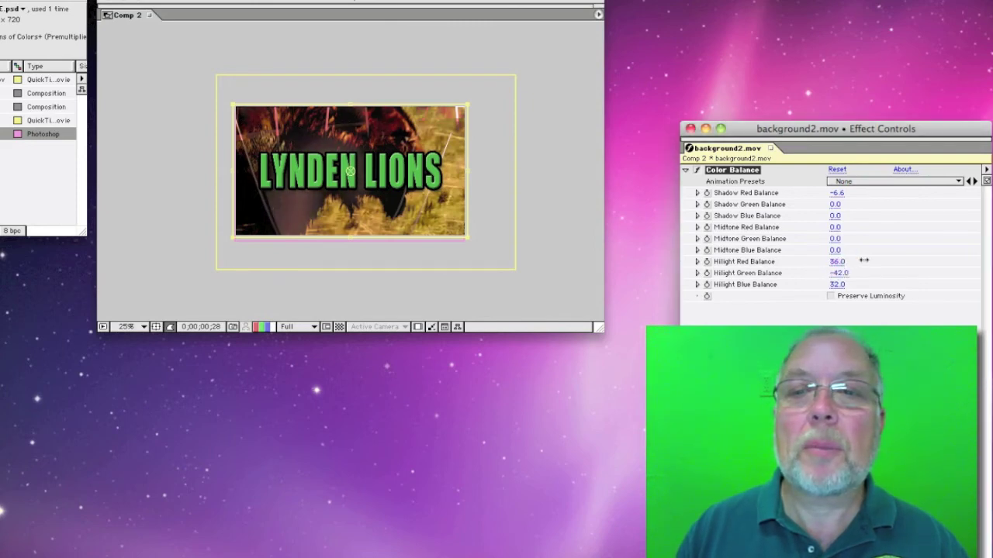
pyautogui.moveTo(835, 250); pyautogui.dragTo(813, 241)
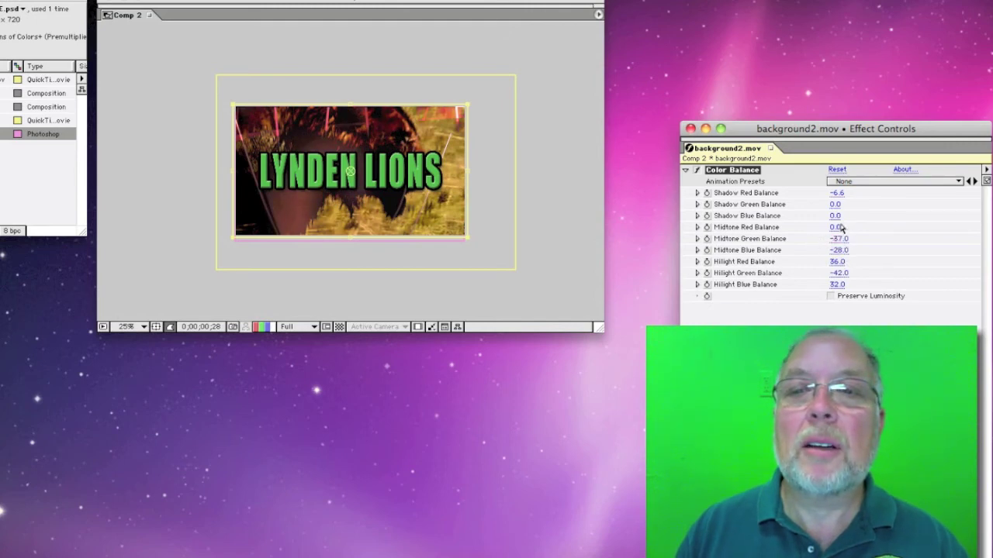
pyautogui.moveTo(836, 204); pyautogui.dragTo(852, 202)
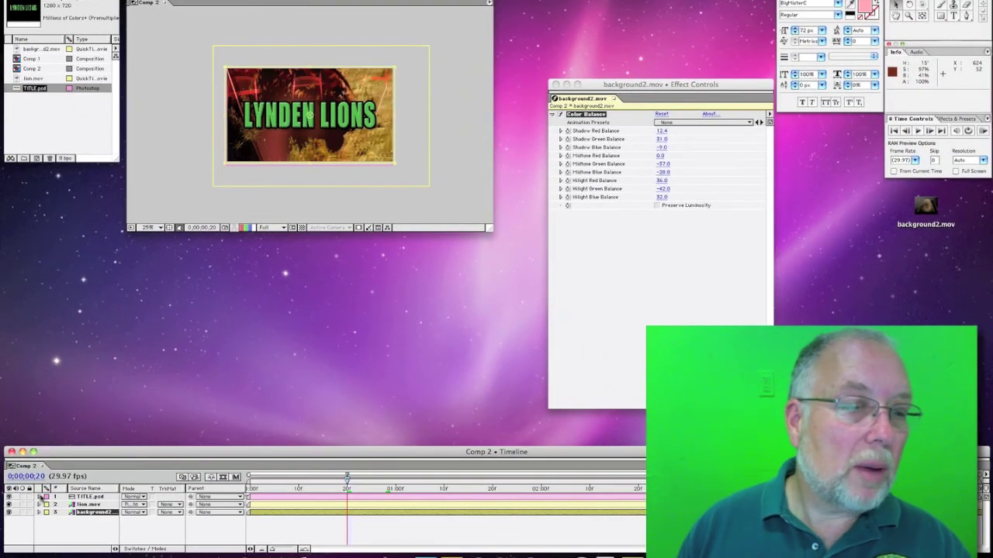
# Expand background2.mov's timeline properties down to its Effects group
pyautogui.click(39, 497)
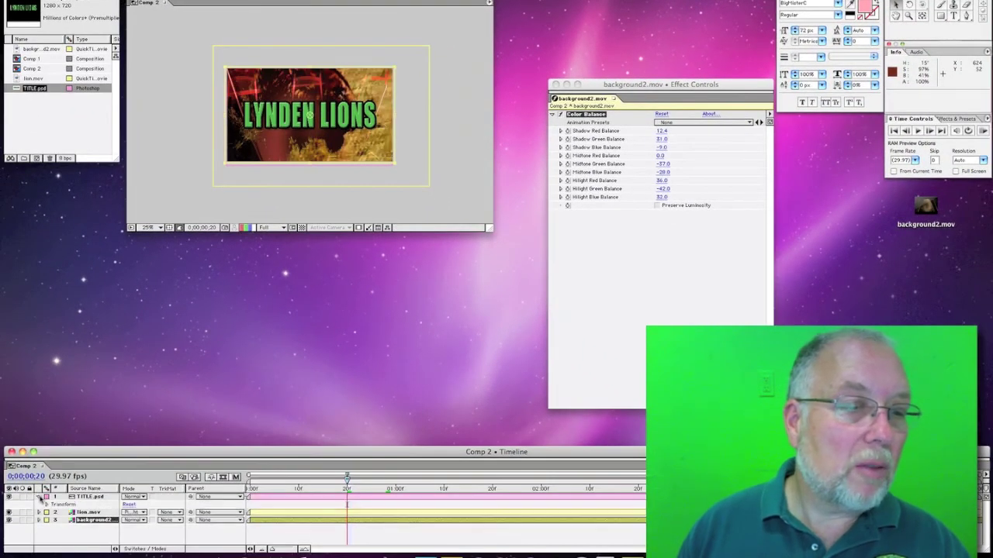
pyautogui.click(39, 497)
pyautogui.click(39, 505)
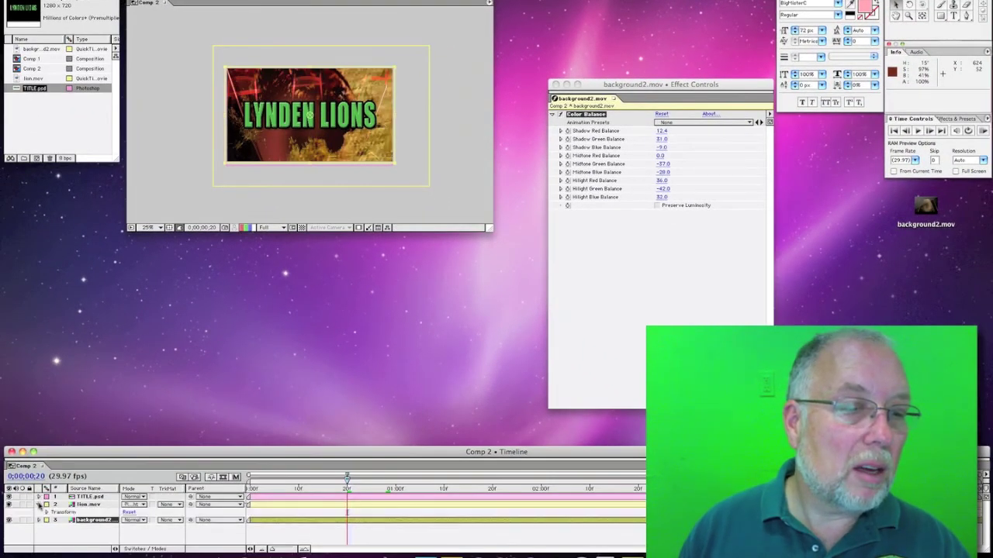
pyautogui.click(39, 504)
pyautogui.click(39, 513)
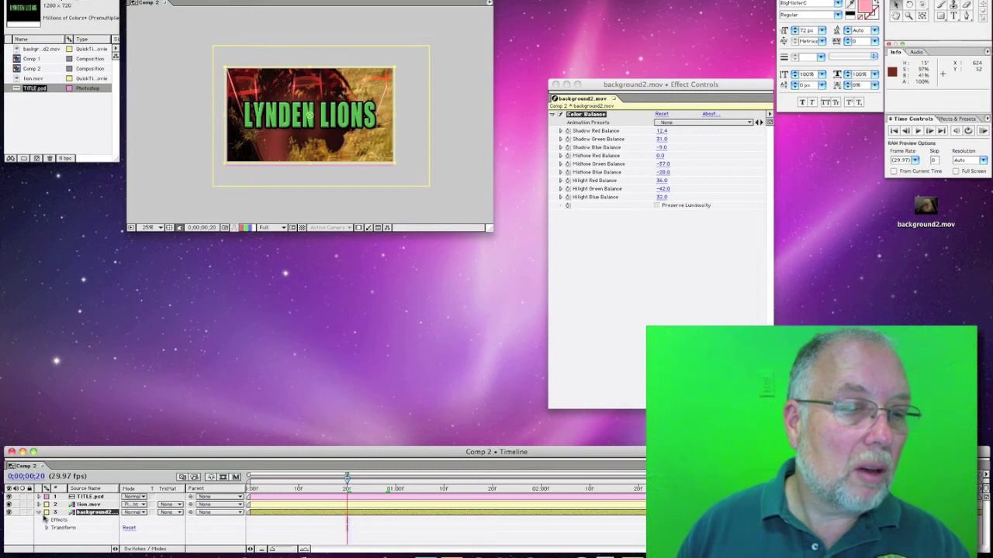
pyautogui.click(47, 520)
# Enlarge the timeline, show the Color Balance properties, and return the time to 0;00;00;00
pyautogui.moveTo(145, 452); pyautogui.dragTo(166, 278)
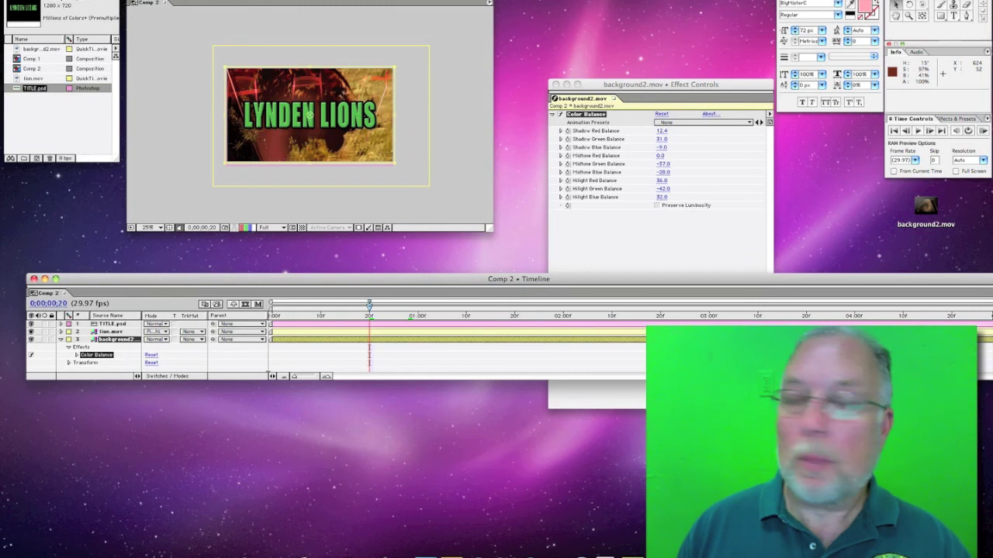
pyautogui.click(76, 355)
pyautogui.scroll(2, 104, 366)
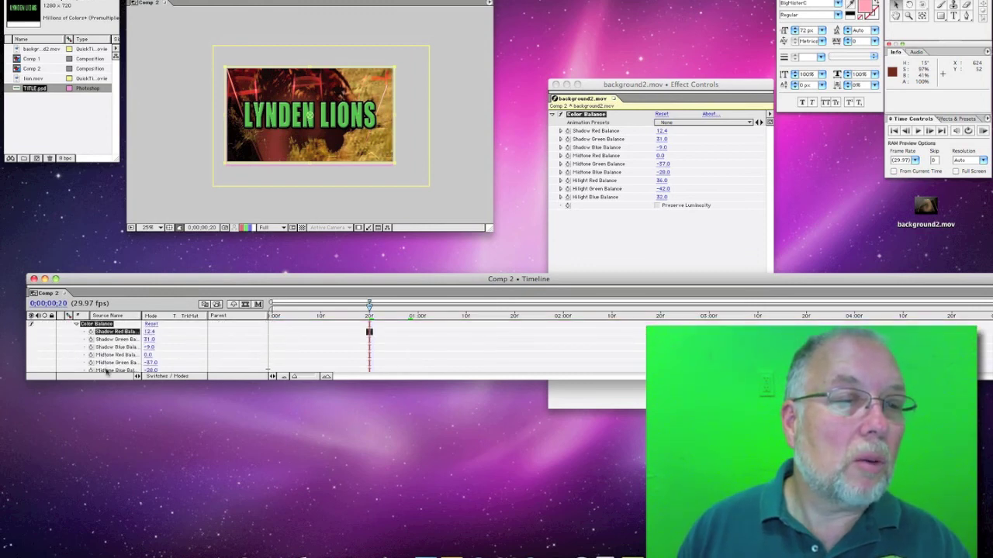
pyautogui.scroll(-3, 106, 369)
pyautogui.scroll(3, 106, 371)
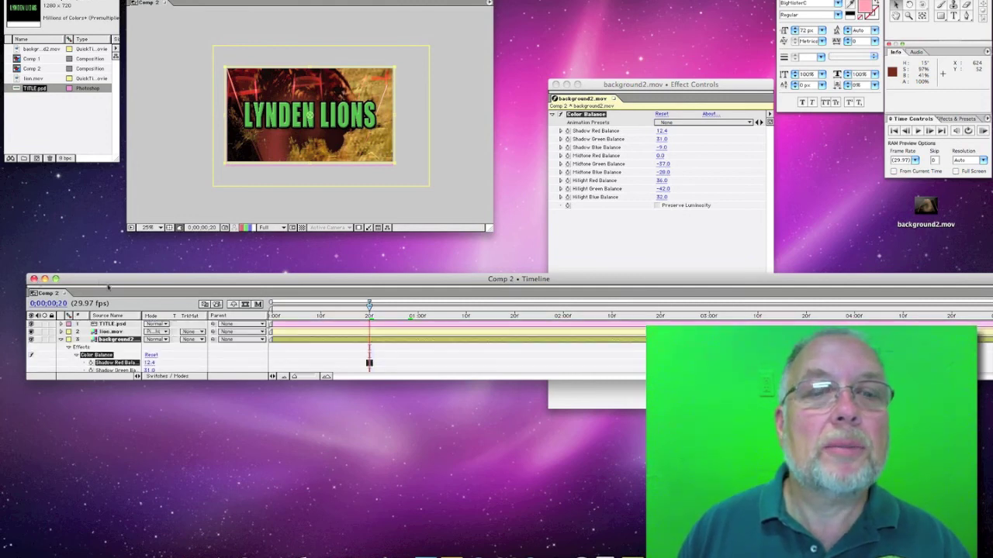
pyautogui.moveTo(291, 305); pyautogui.dragTo(272, 305)
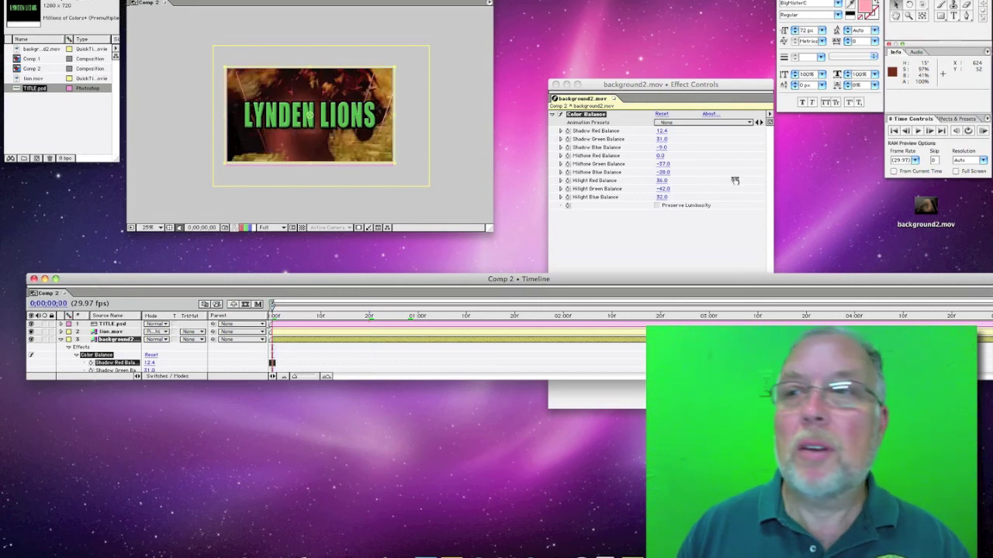
# Preview Comp 2 from the start, then add it to the Render Queue with Make Movie
pyautogui.click(917, 132)
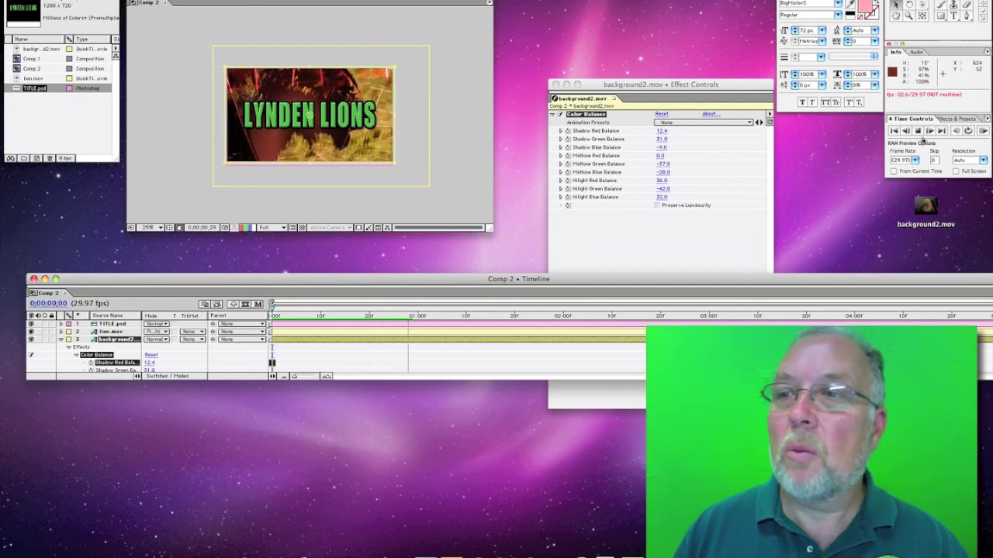
pyautogui.click(920, 132)
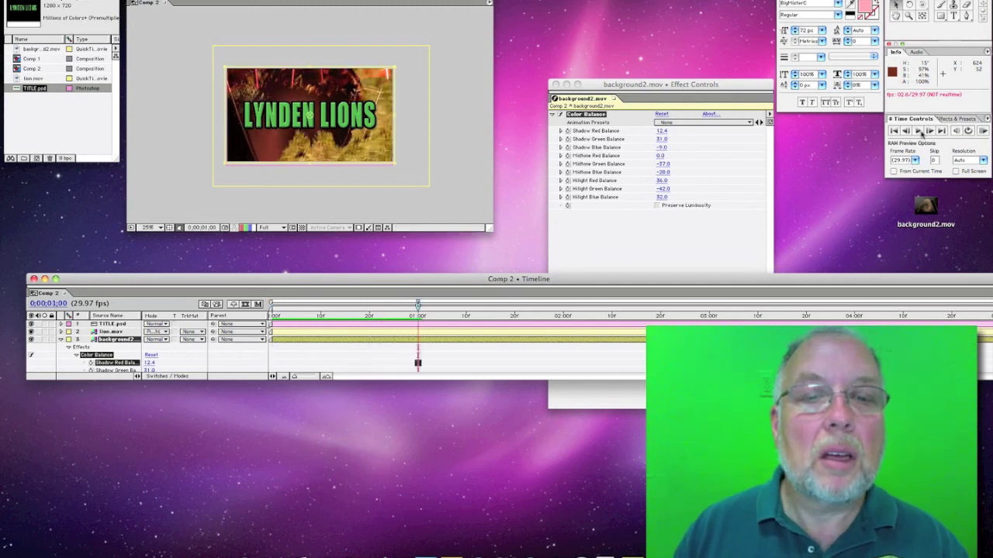
pyautogui.press('Home')
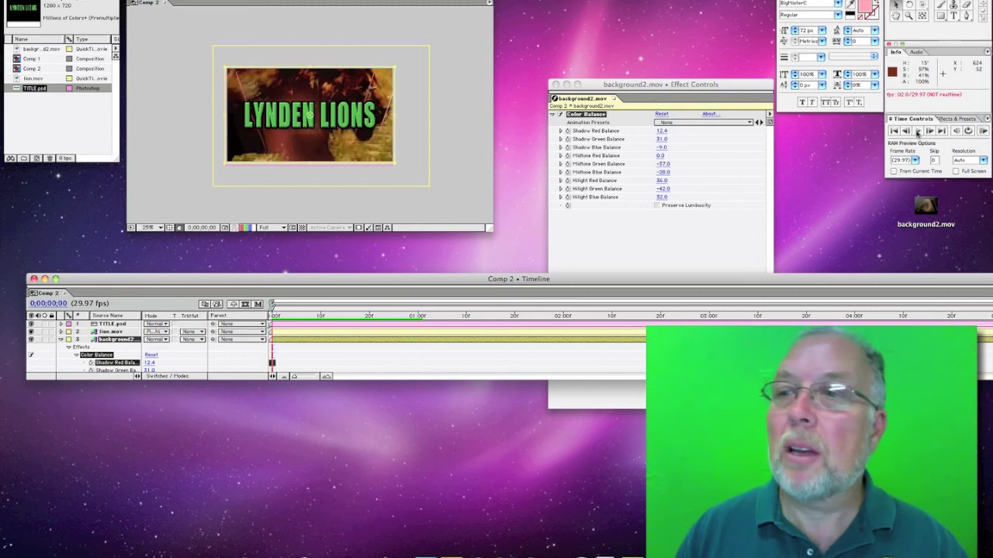
pyautogui.click(918, 132)
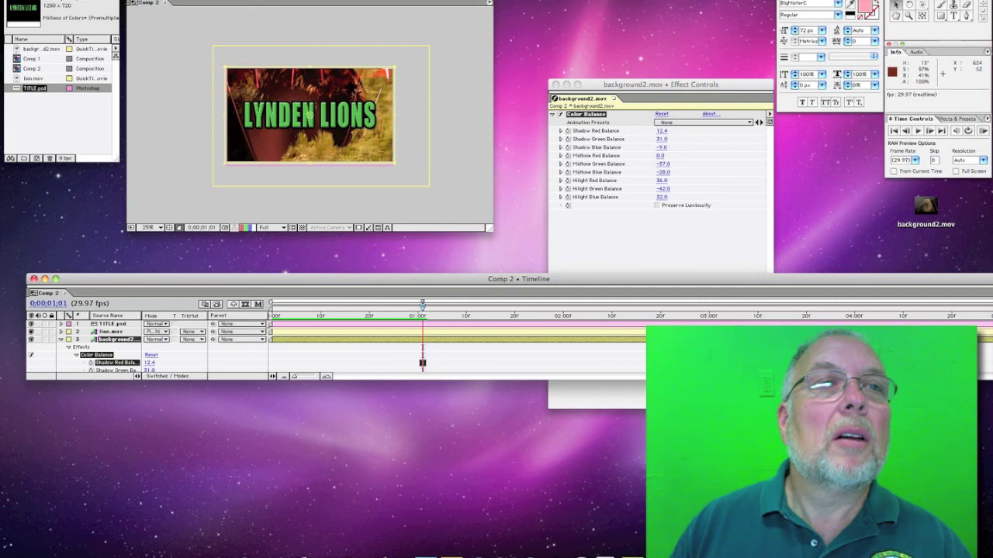
pyautogui.click(159, 1)
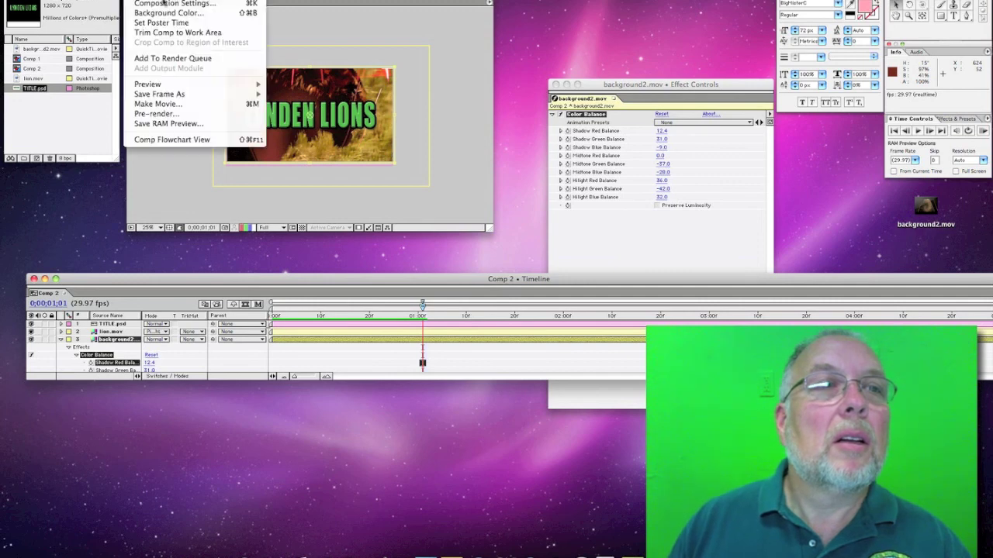
pyautogui.click(183, 107)
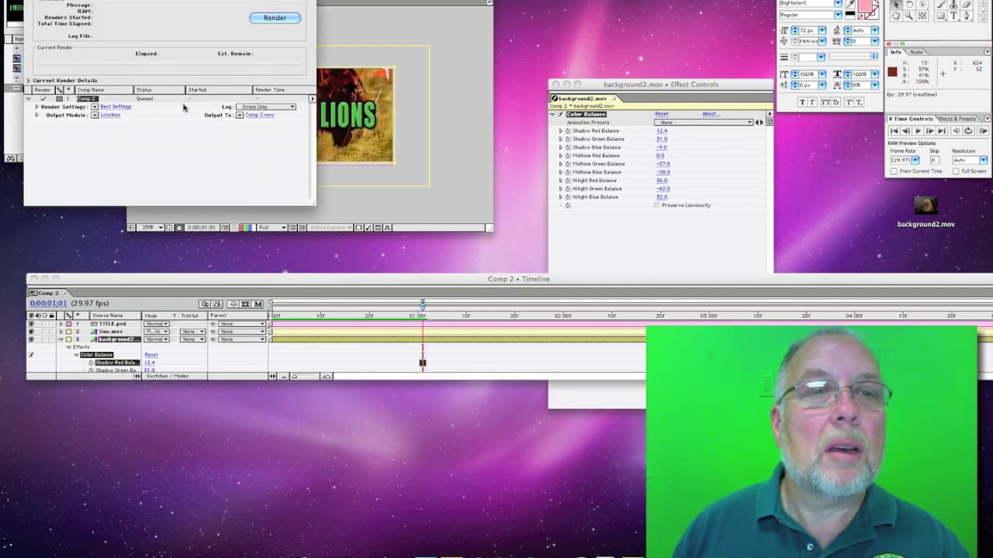